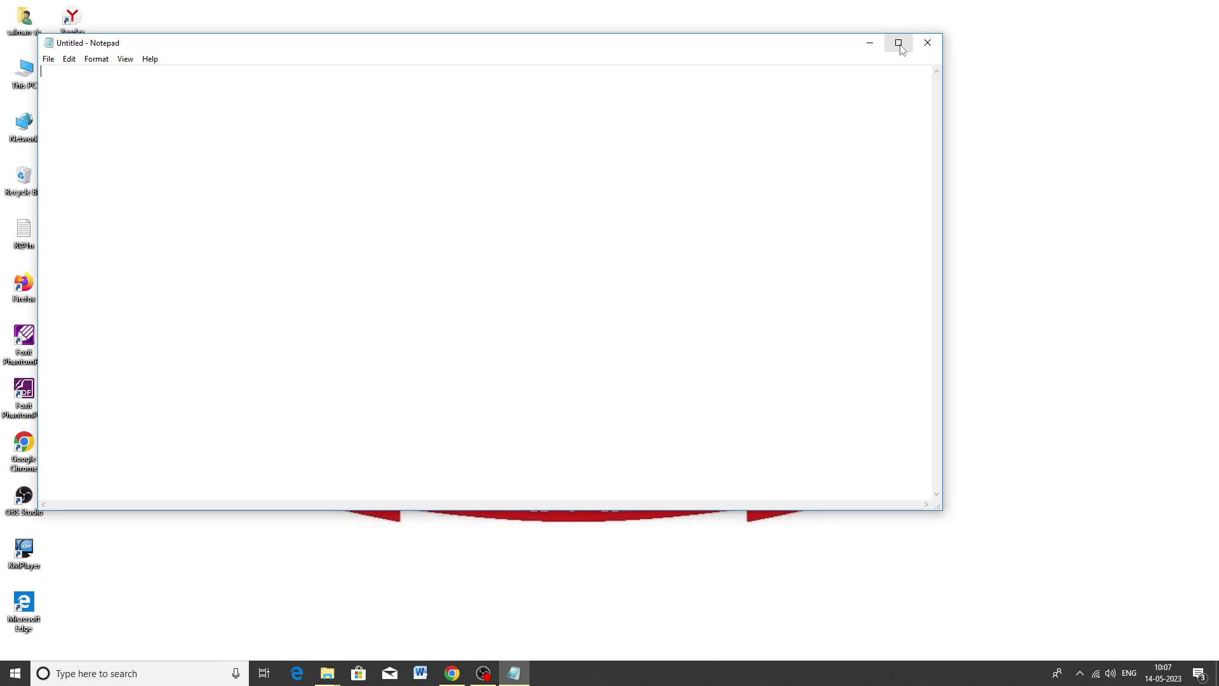
Maximize the Notepad window and restore it to its smaller size.
key(alt+space)
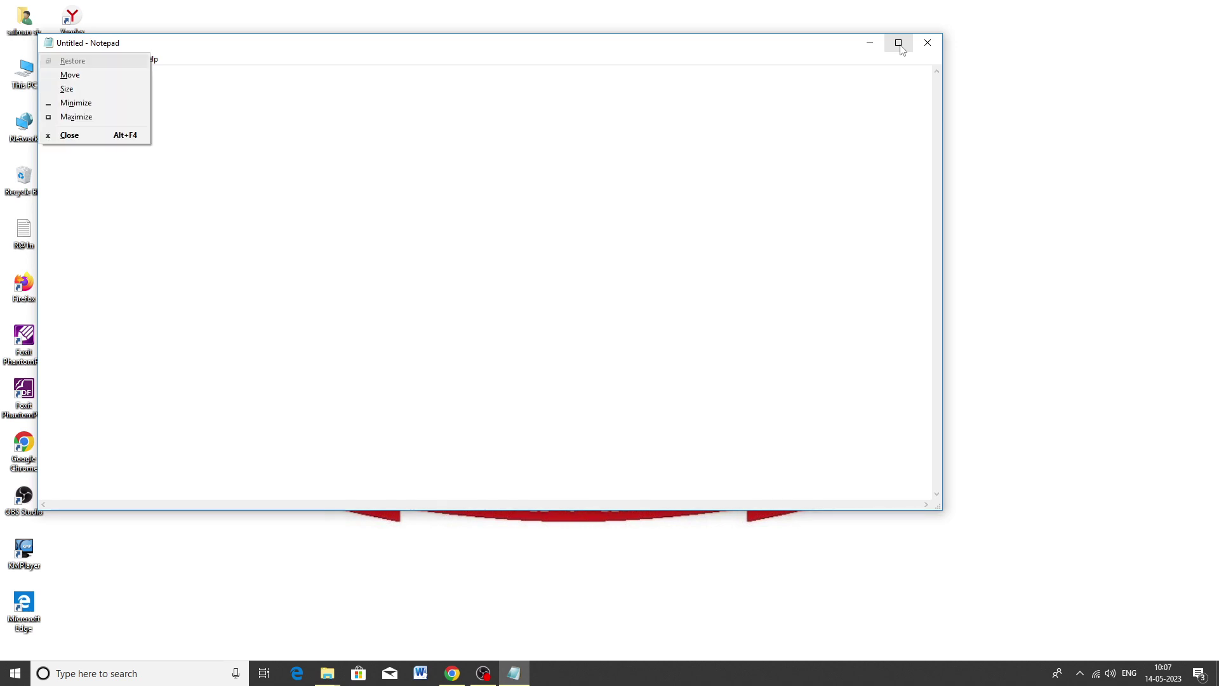
key(x)
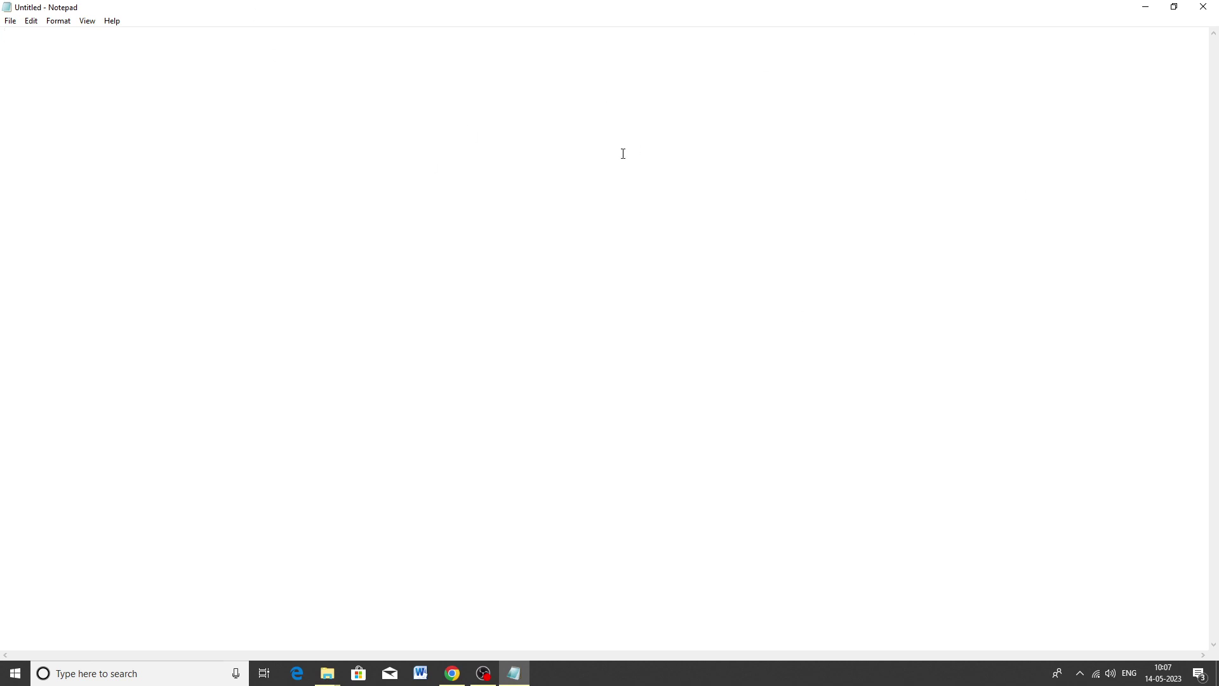
click(1176, 9)
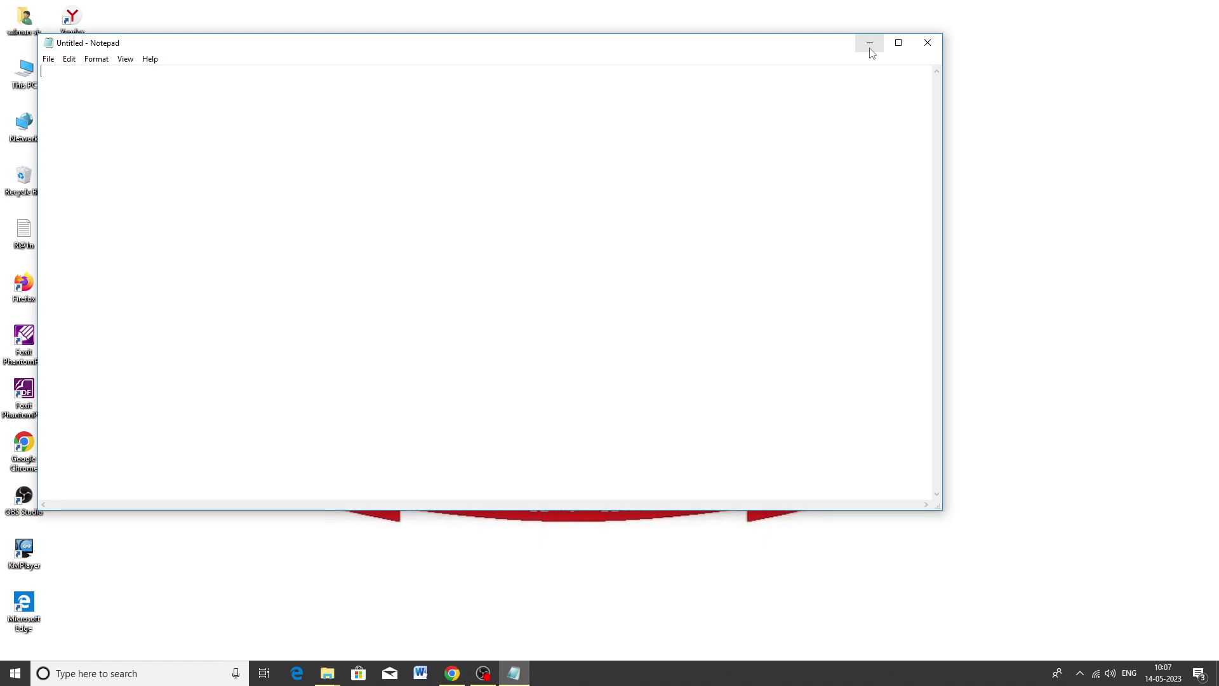
Minimize the Notepad window and reopen it maximized.
key(alt+space)
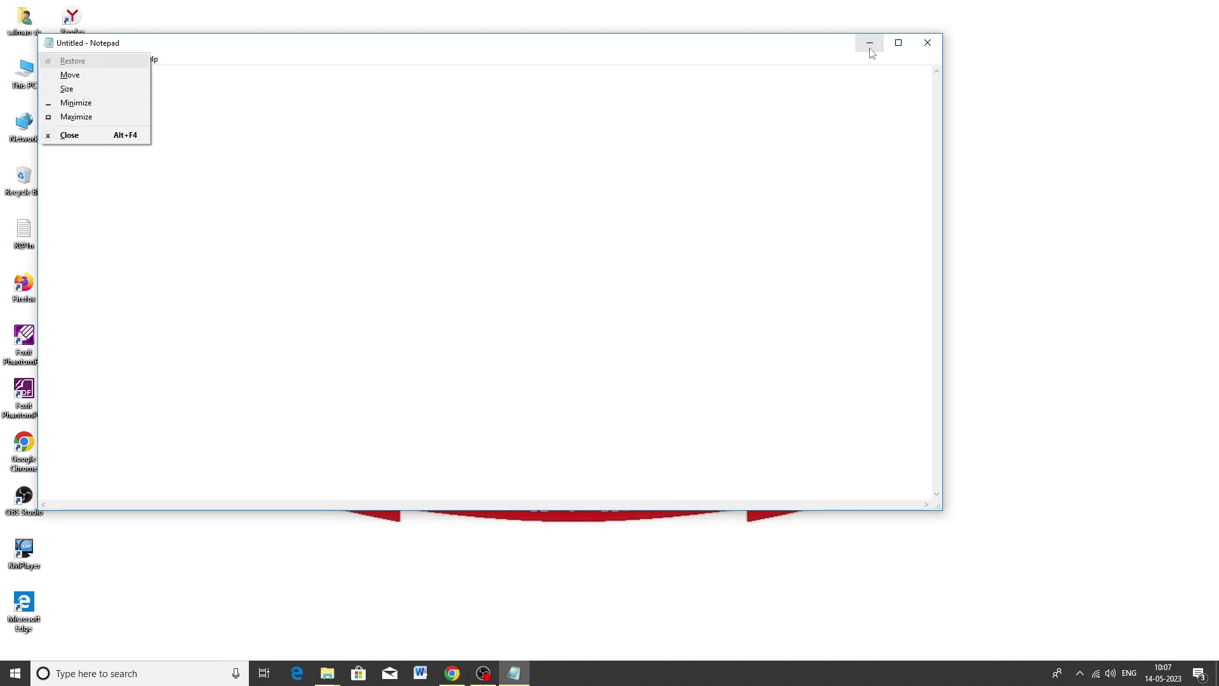
key(n)
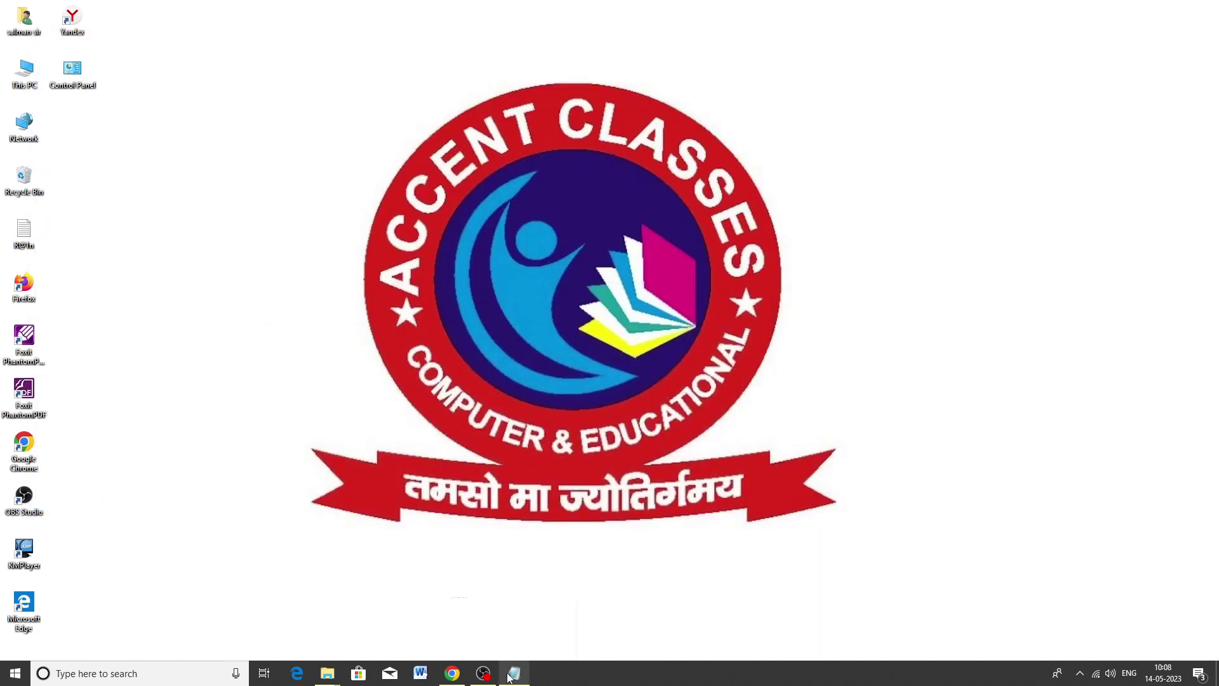
mouse_move(510, 678)
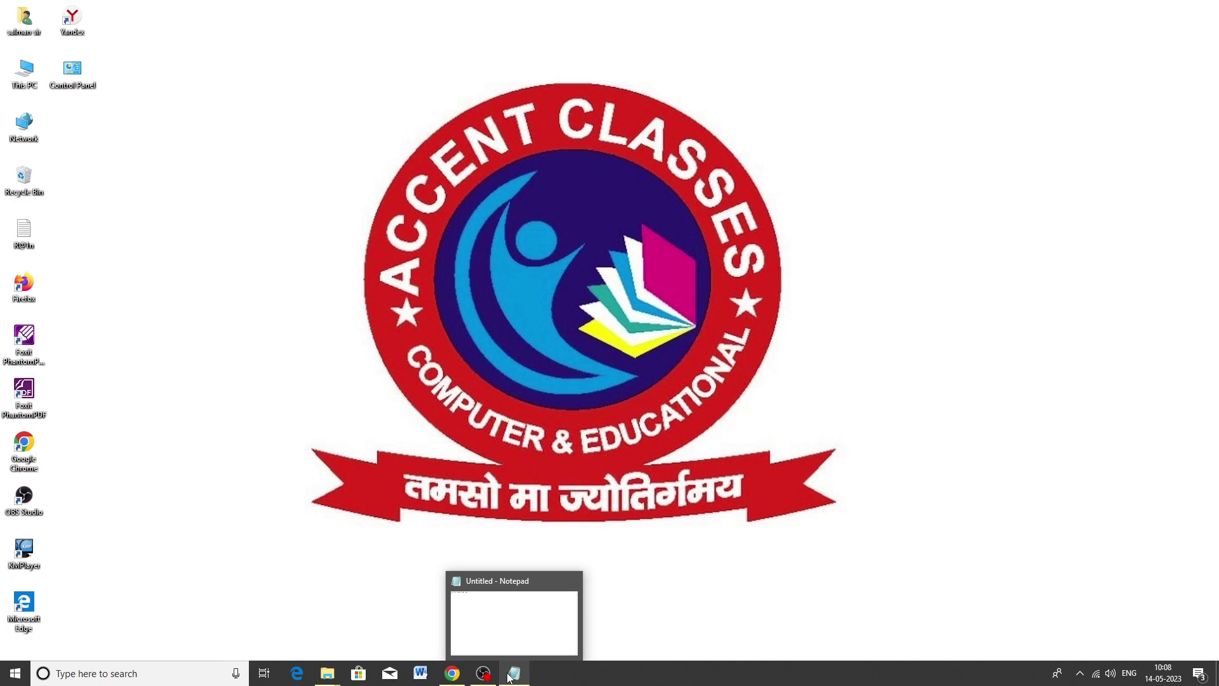
click(509, 678)
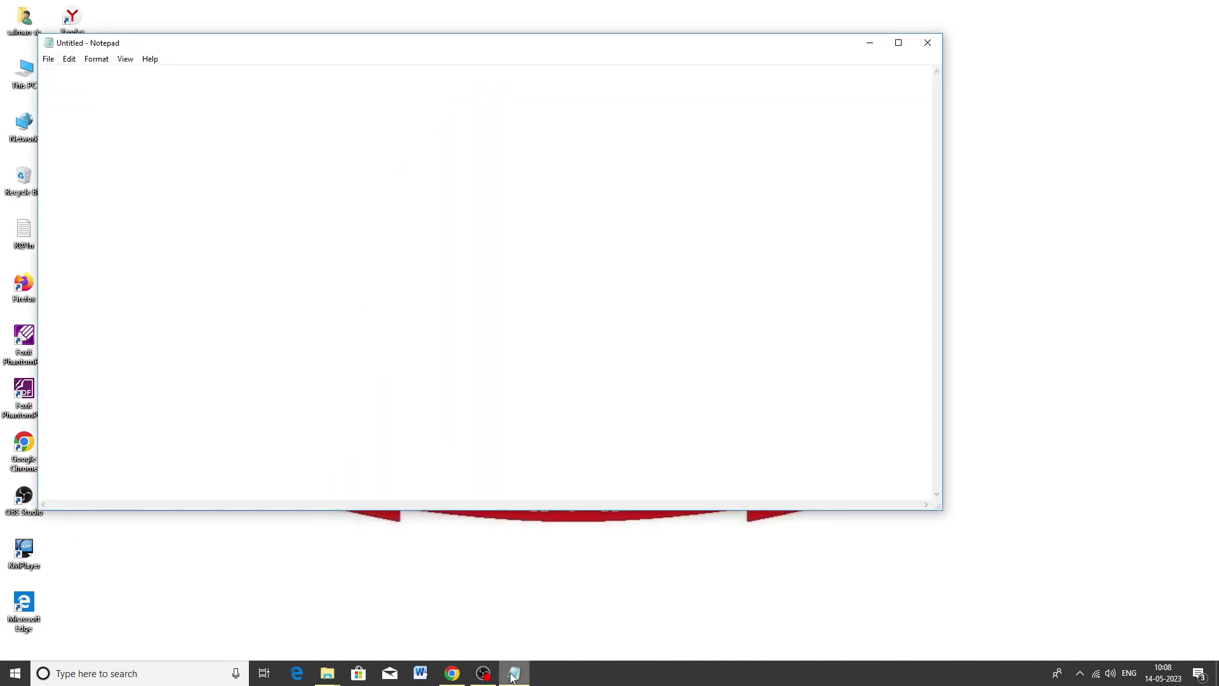
click(899, 43)
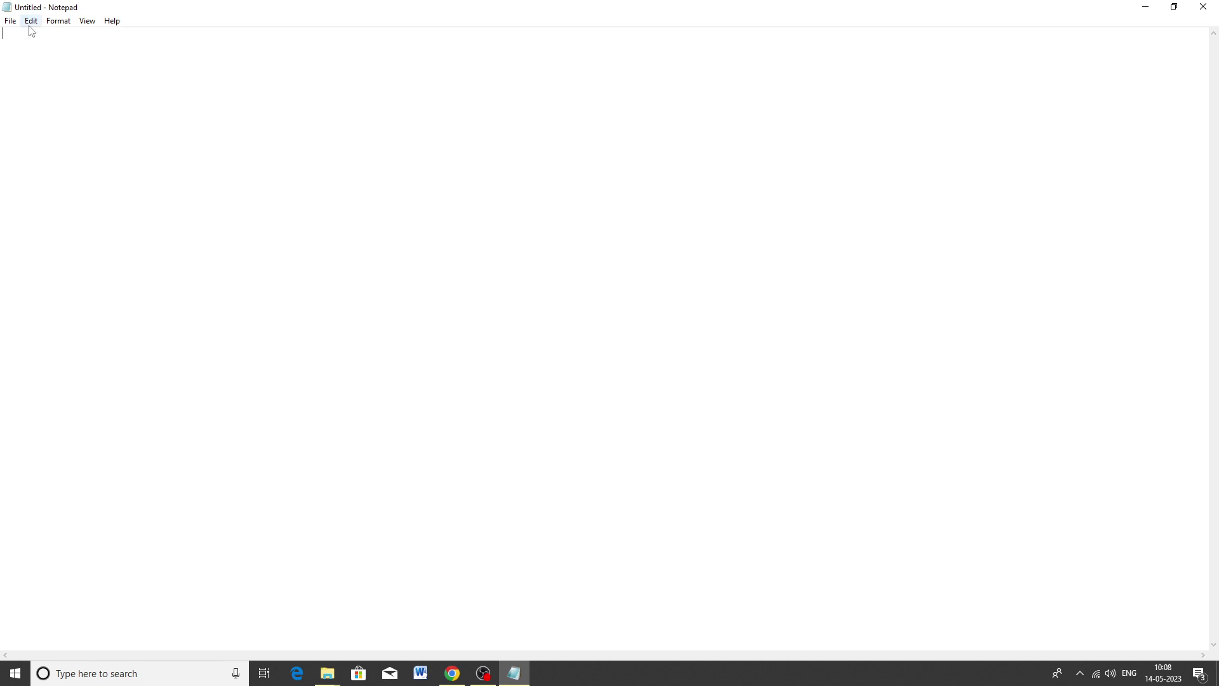
Enter "asdf jkl;" on the first line of the empty document.
click(56, 23)
click(7, 40)
text(asdf jkl;)
Add several blank lines below the "asdf jkl;" text and remove them again.
key(Return)
key(Return)
key(Return)
key(Return)
key(Return)
key(BackSpace)
key(BackSpace)
key(BackSpace)
key(BackSpace)
Find the On-Screen Keyboard with the Windows search "screen key", open it and place it lower, away from the text.
click(85, 672)
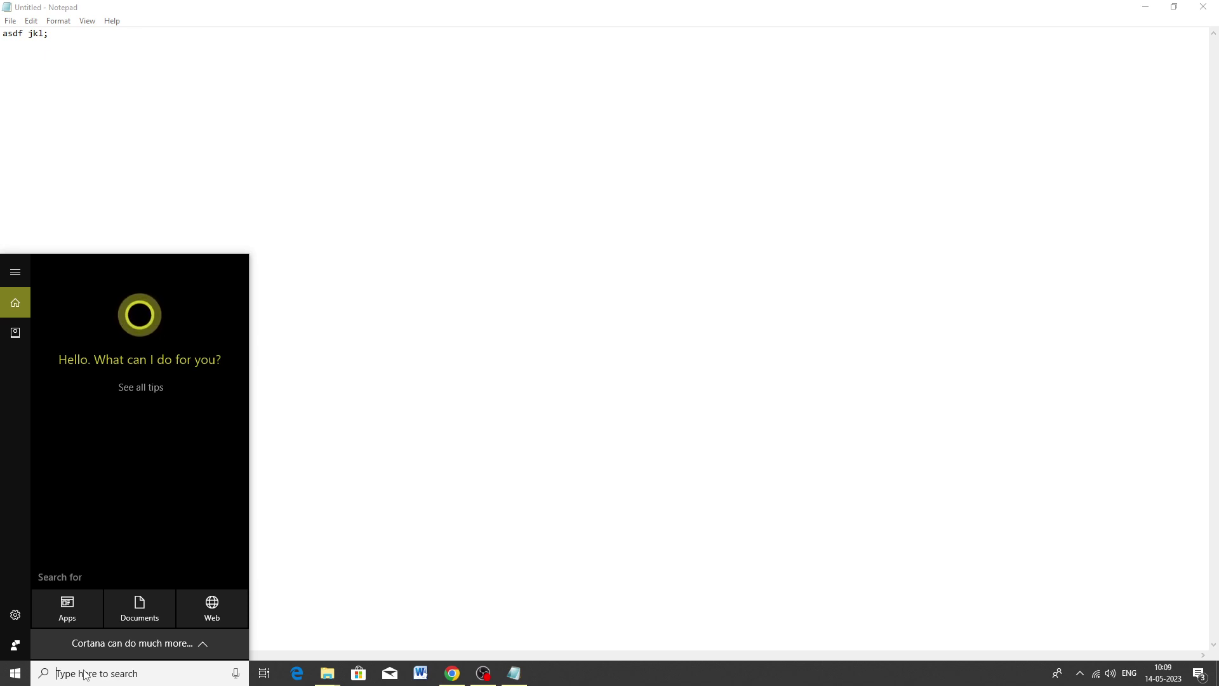
text(sc)
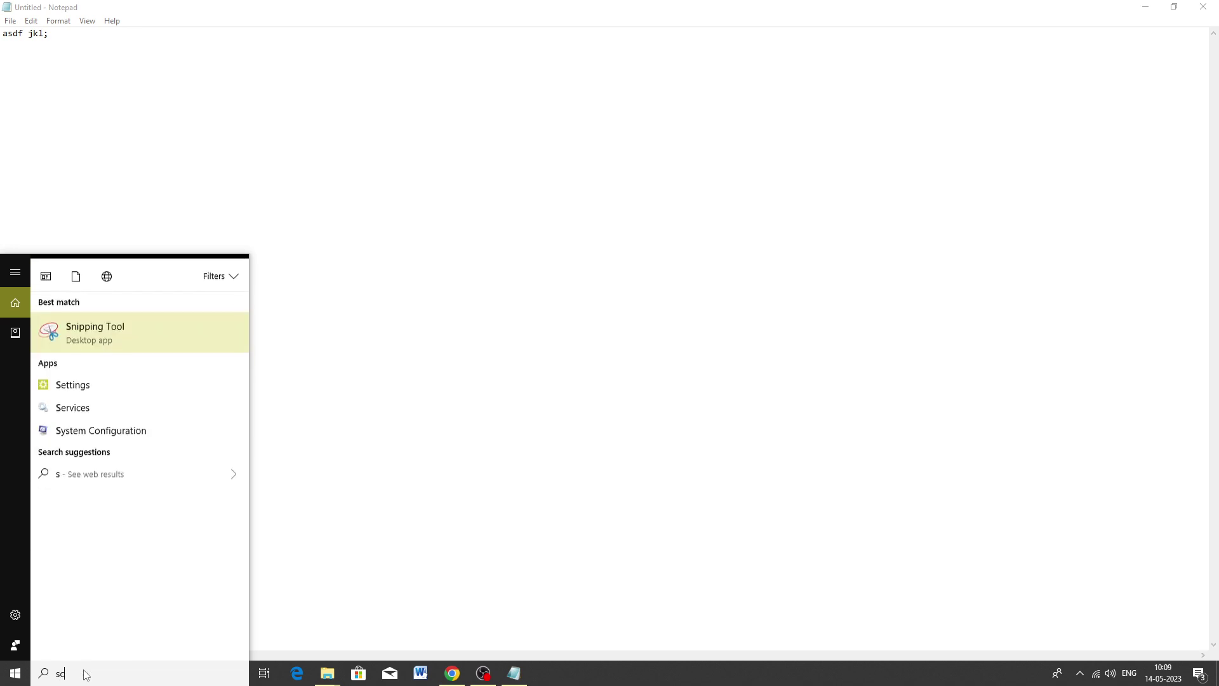
text(ree)
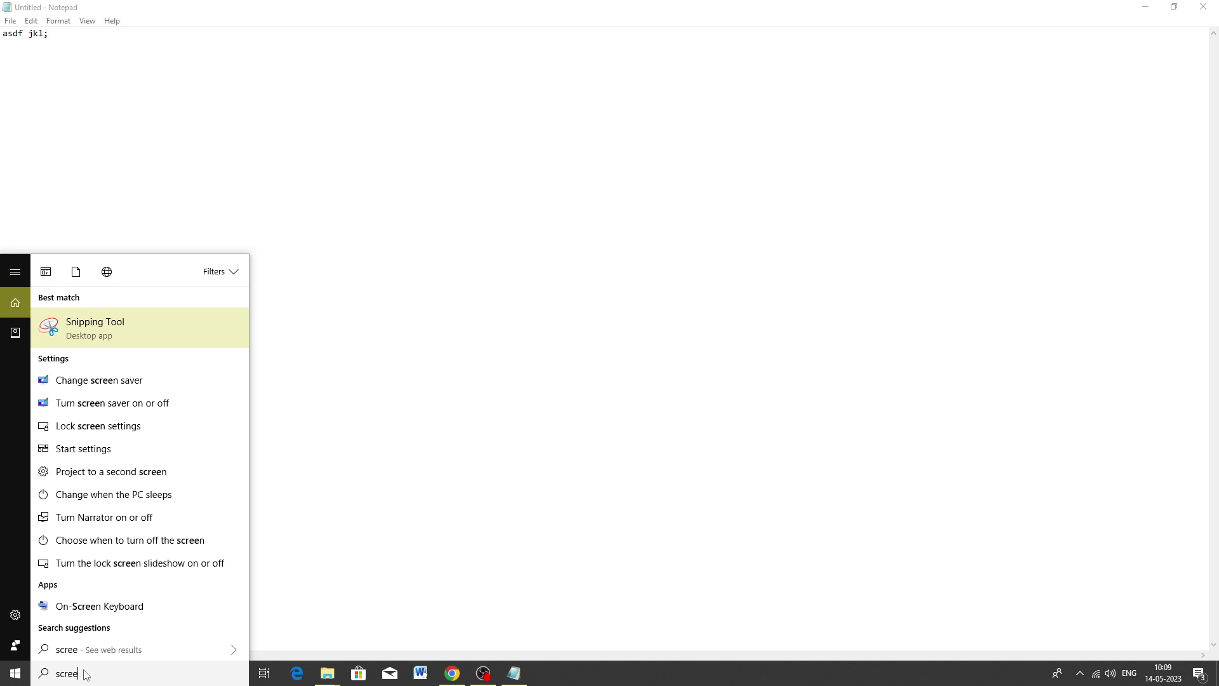
text(n)
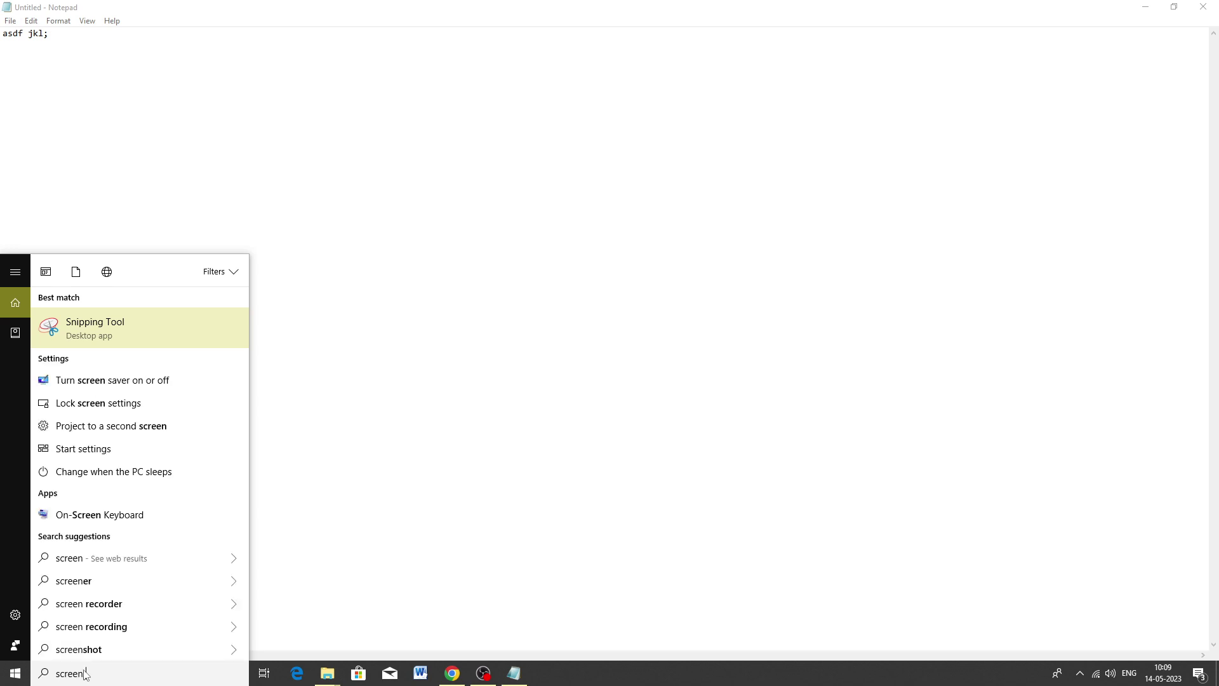
text( key)
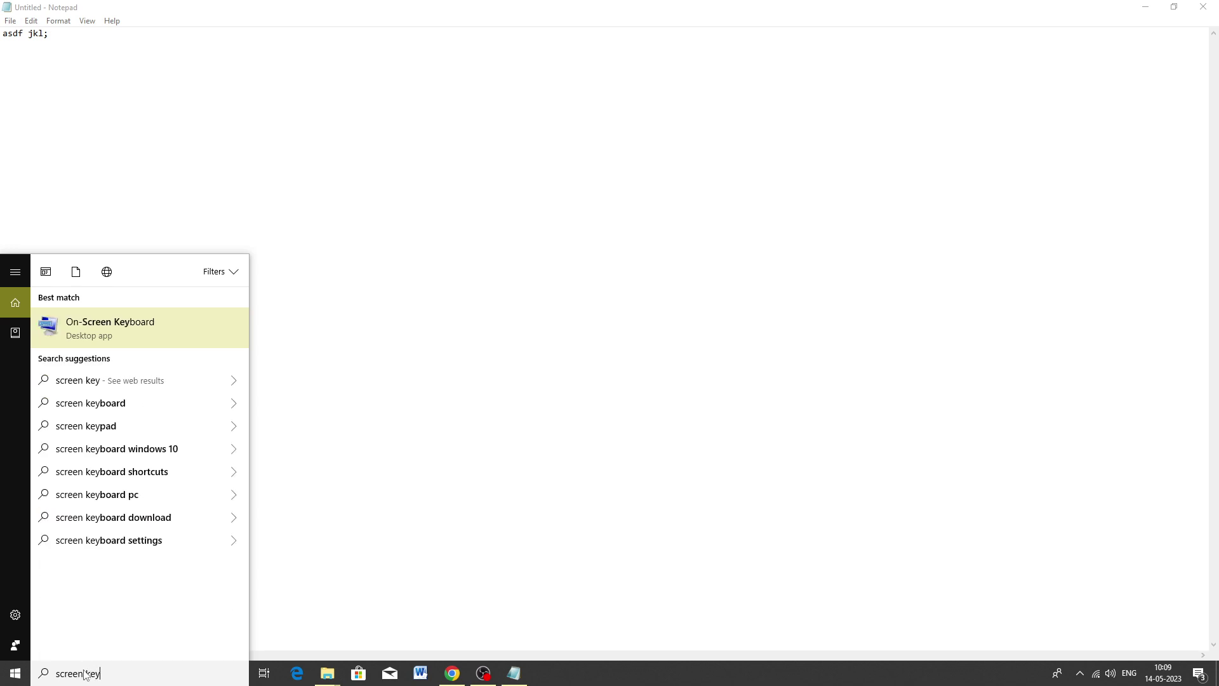
click(93, 325)
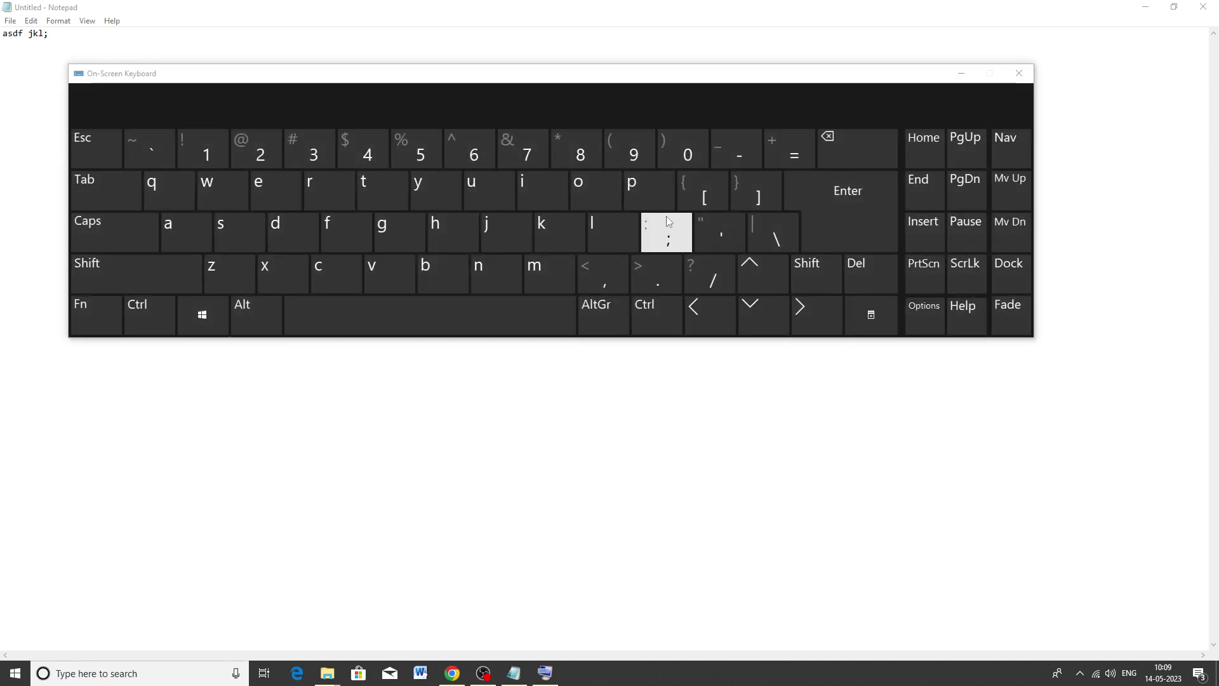
drag(595, 75, 598, 322)
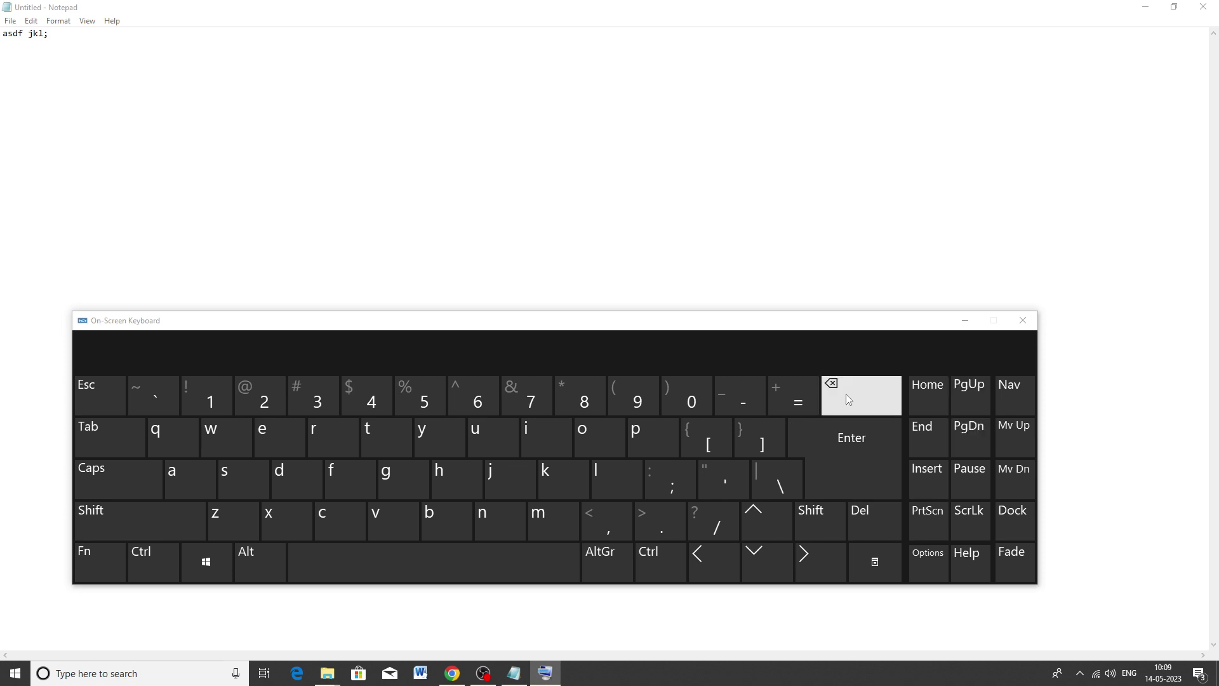
Erase "kl;" from the end of the first line using the on-screen keyboard.
click(84, 47)
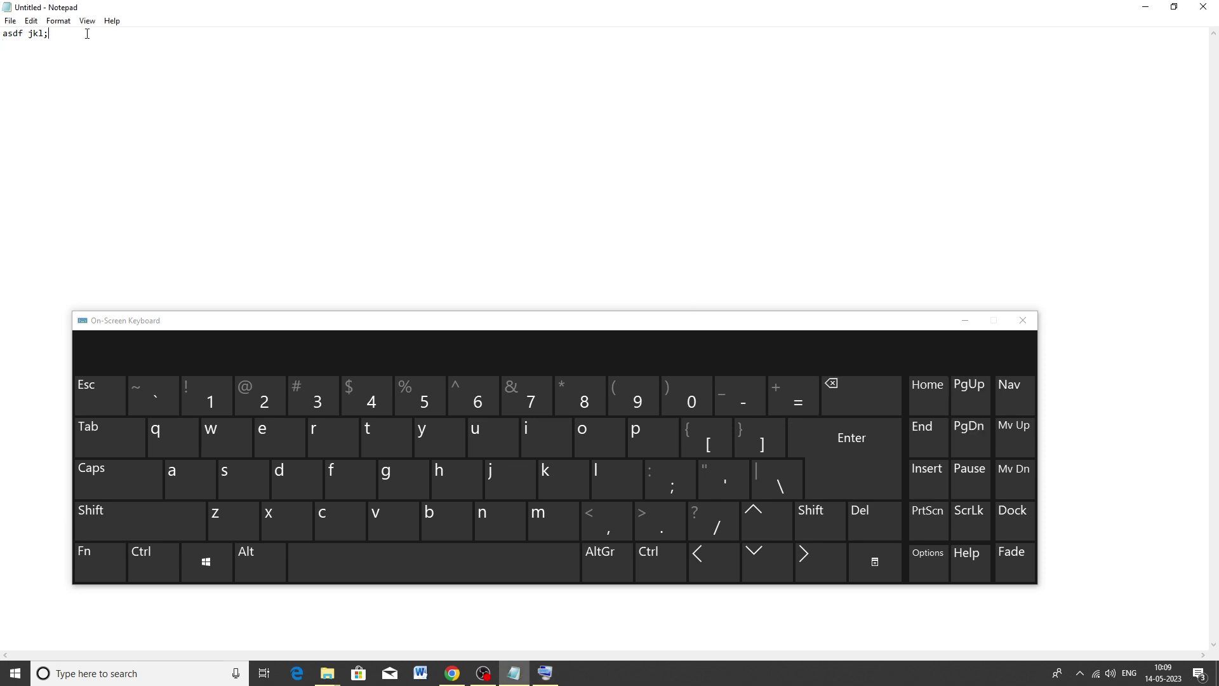
click(864, 397)
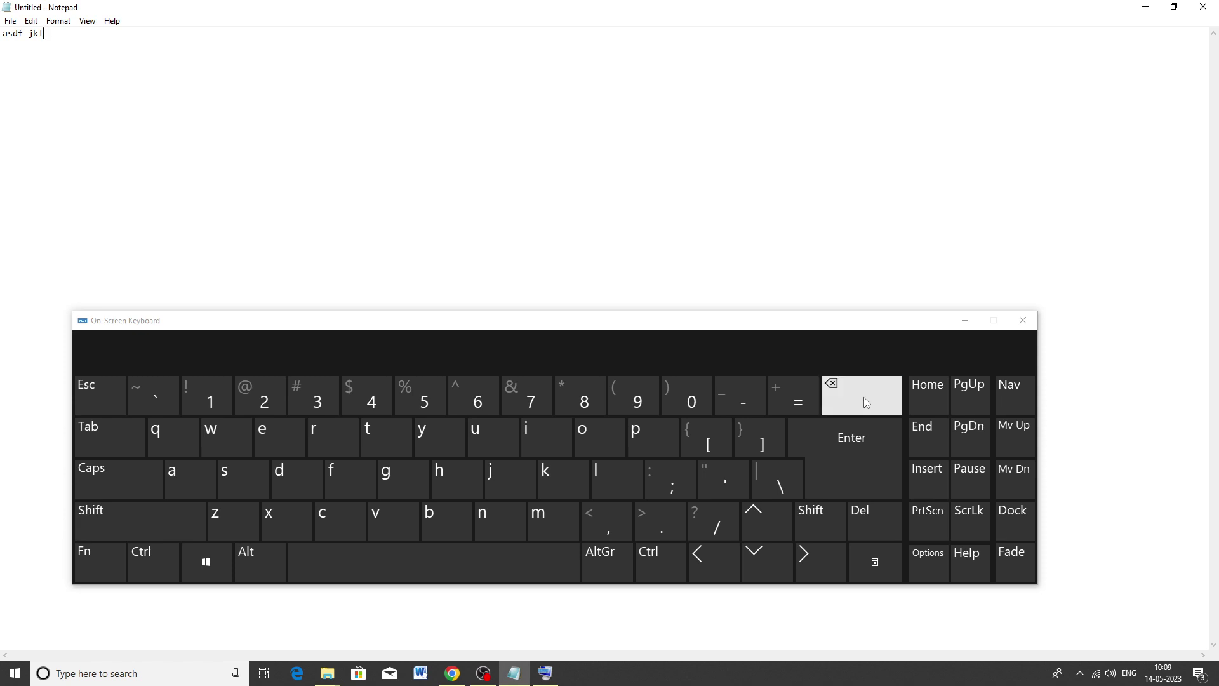
click(863, 397)
click(864, 398)
With the on-screen keyboard, try inserting and removing blank lines below the text, and delete "f j" from the first line.
click(848, 452)
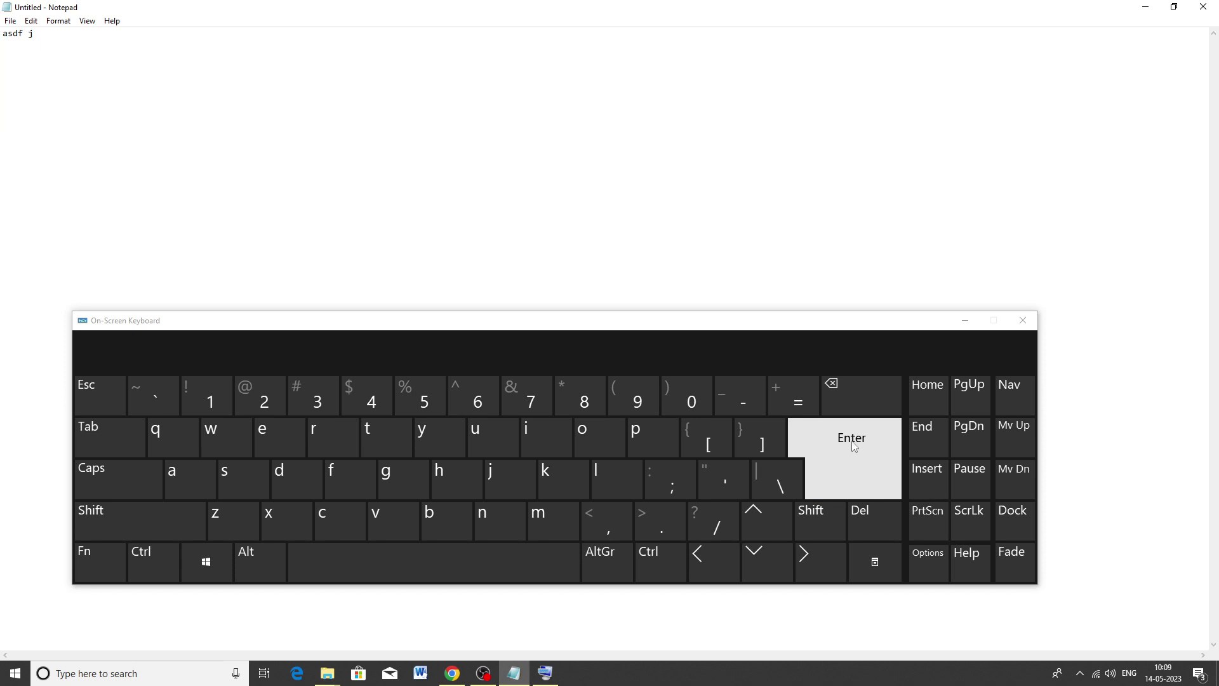
click(854, 400)
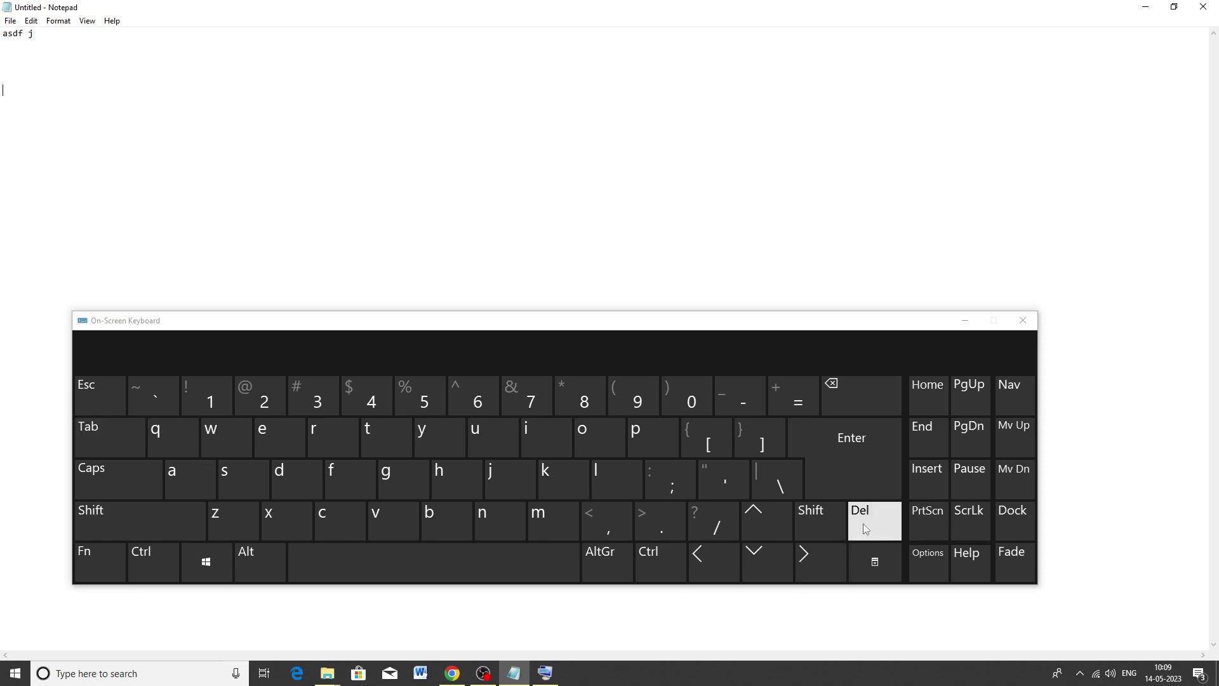
drag(40, 38, 18, 40)
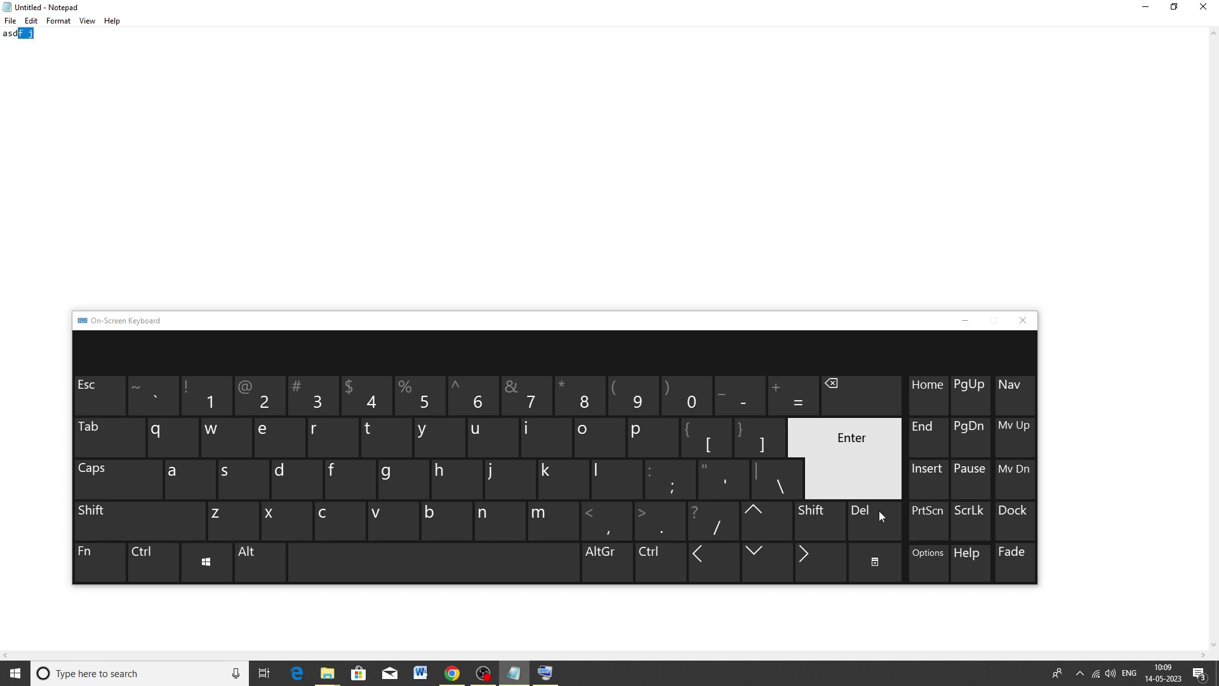
click(864, 525)
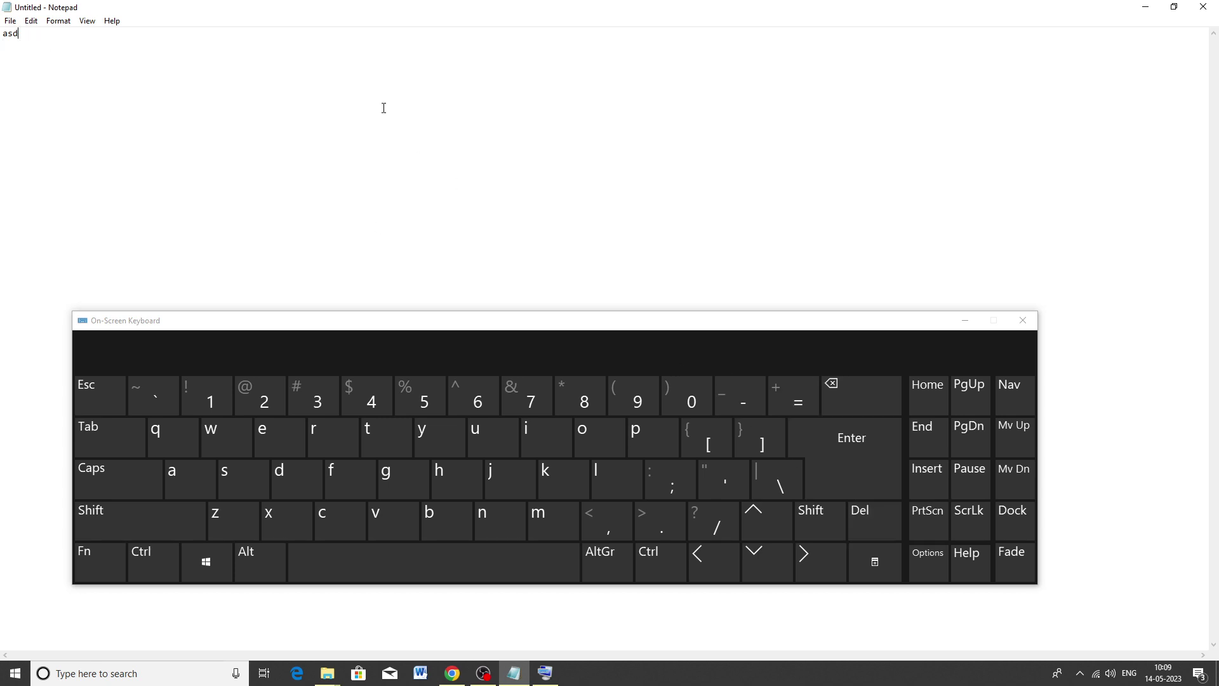
Enter the practice text "asdf jkl;" twice after the remaining characters on the first line.
text(asdf)
text( jkl;)
text(asdf jkl;)
Erase characters both before and after the cursor until the document contains only "jkl;".
key(BackSpace)
key(BackSpace)
key(BackSpace)
key(BackSpace)
key(BackSpace)
key(BackSpace)
key(Delete)
key(Delete)
key(Delete)
key(Delete)
key(Delete)
key(BackSpace)
key(BackSpace)
key(BackSpace)
key(BackSpace)
key(BackSpace)
key(BackSpace)
Open the font settings and choose the Bold style with size 72.
click(59, 21)
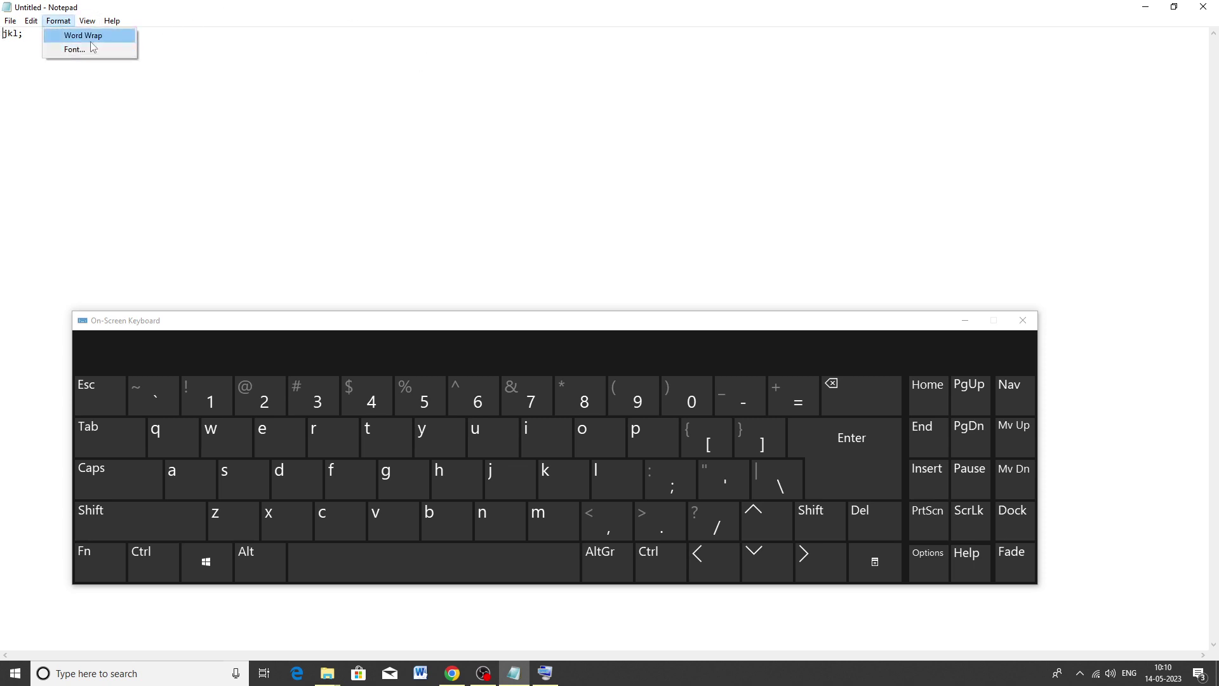
click(81, 49)
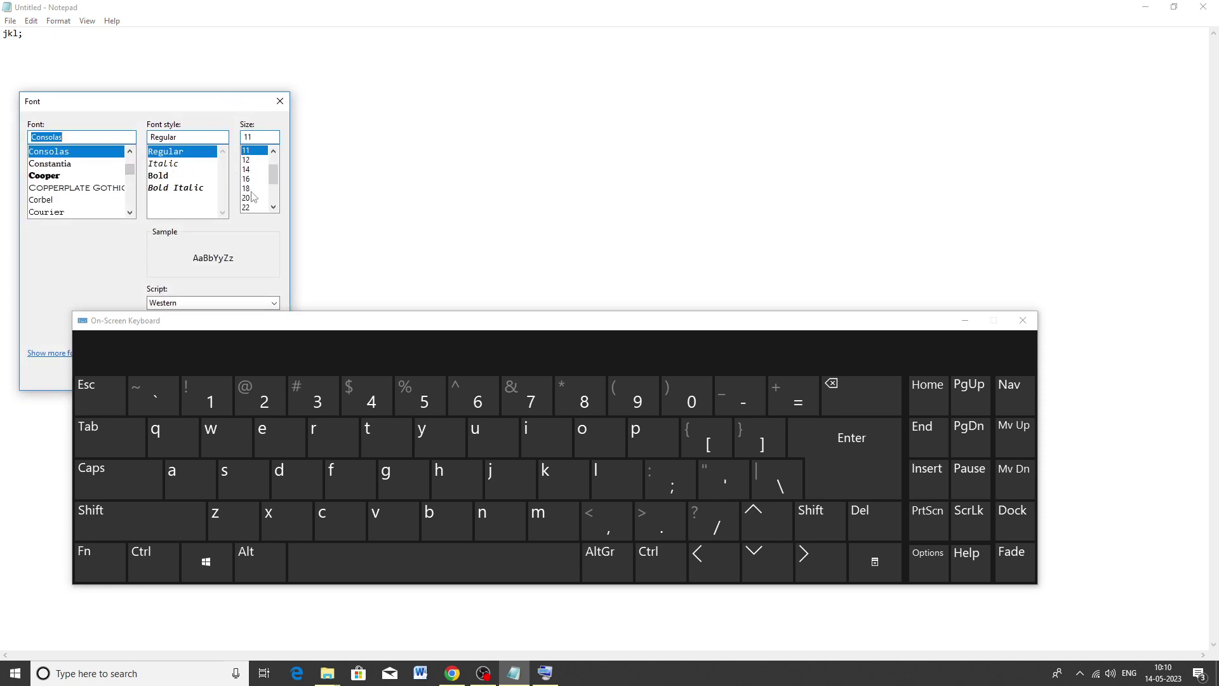
click(162, 176)
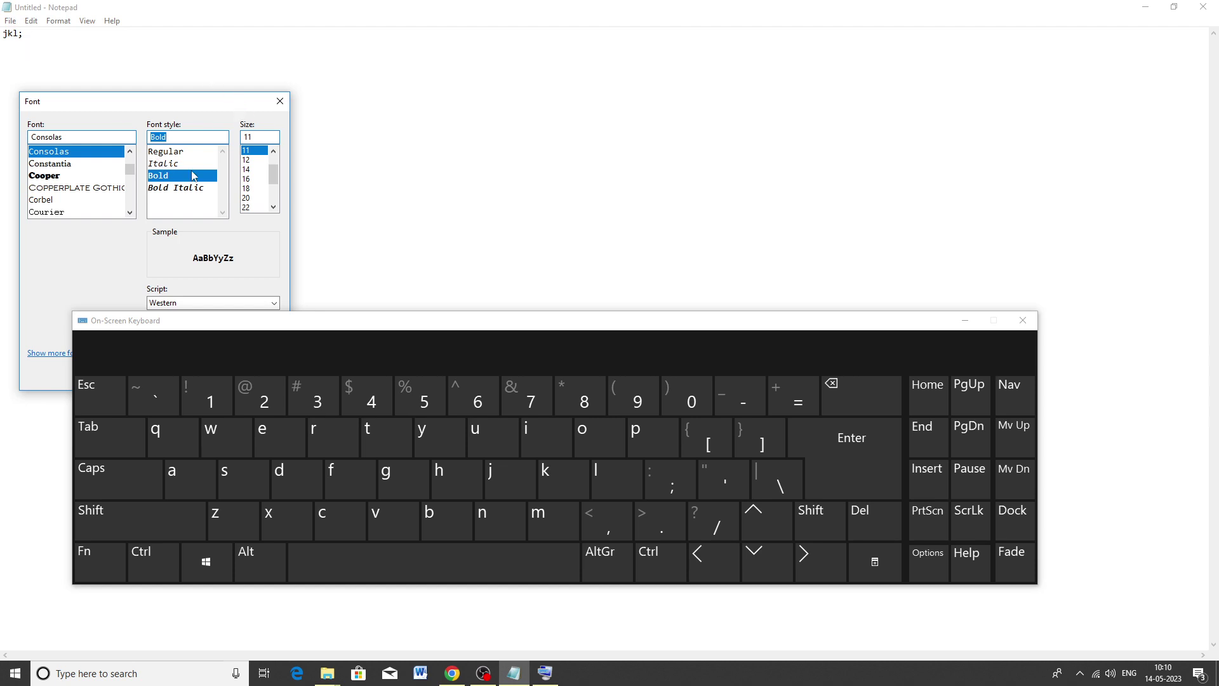
drag(274, 175, 232, 206)
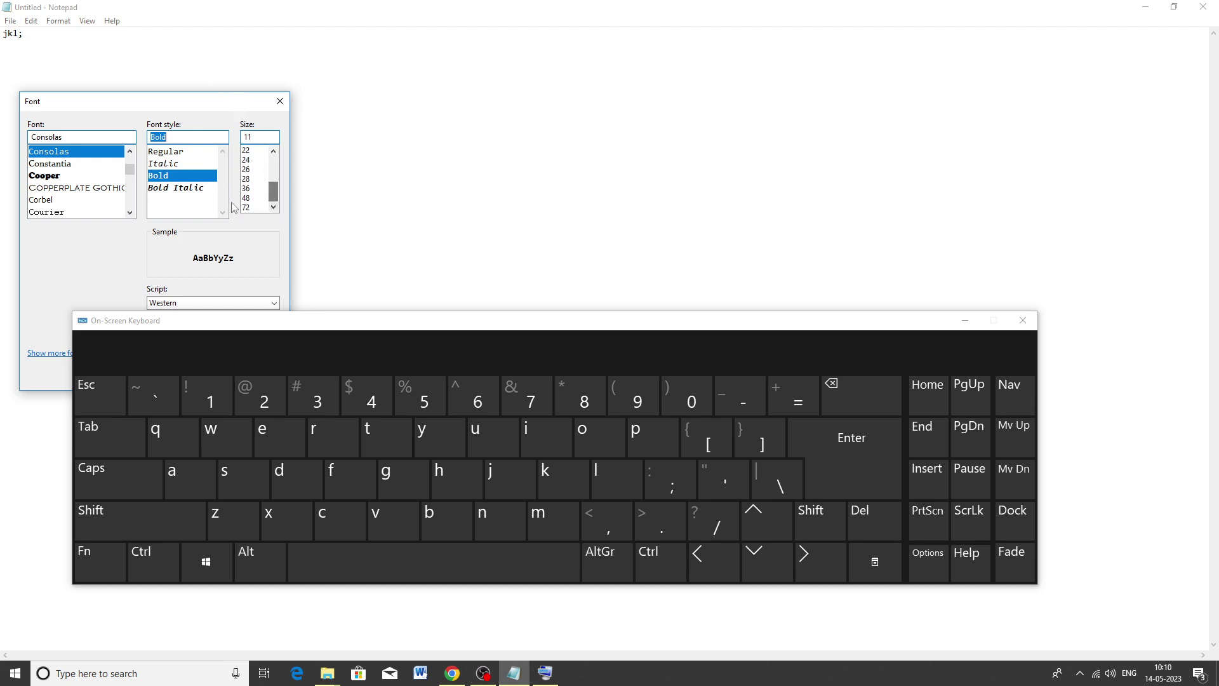
click(251, 208)
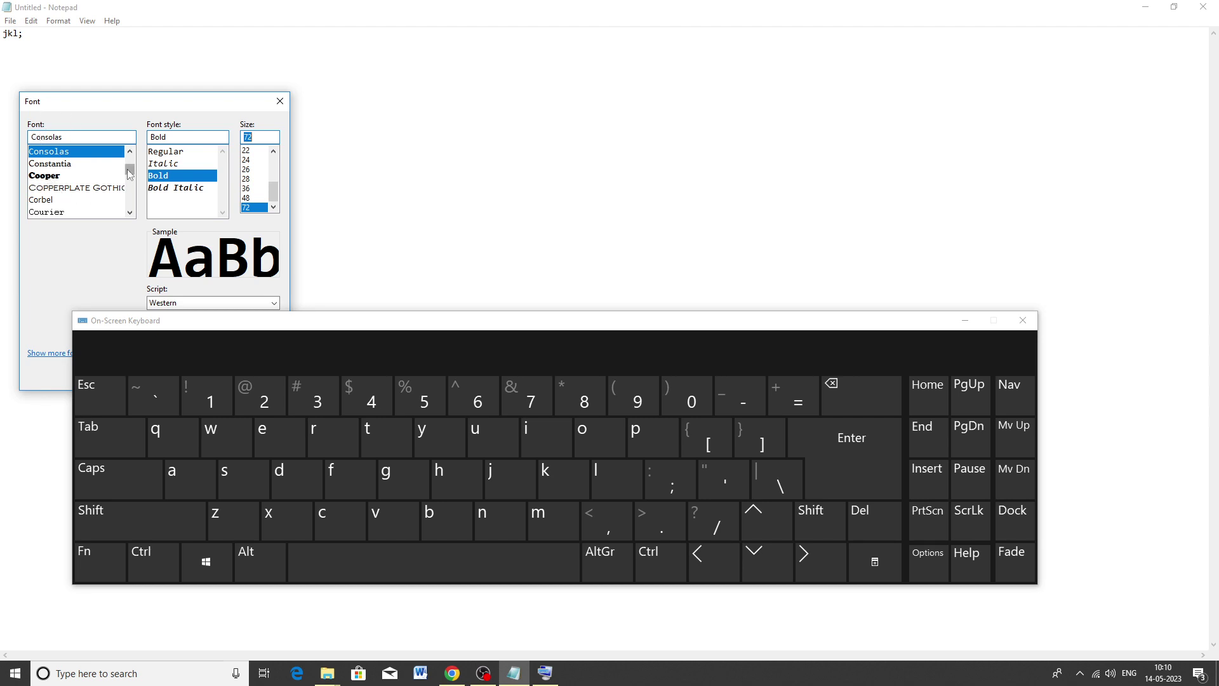
Change the font to Algerian with size 48 and apply the font settings to the text.
mouse_move(130, 173)
mouse_down()
mouse_move(128, 188)
mouse_move(130, 158)
mouse_up()
click(59, 167)
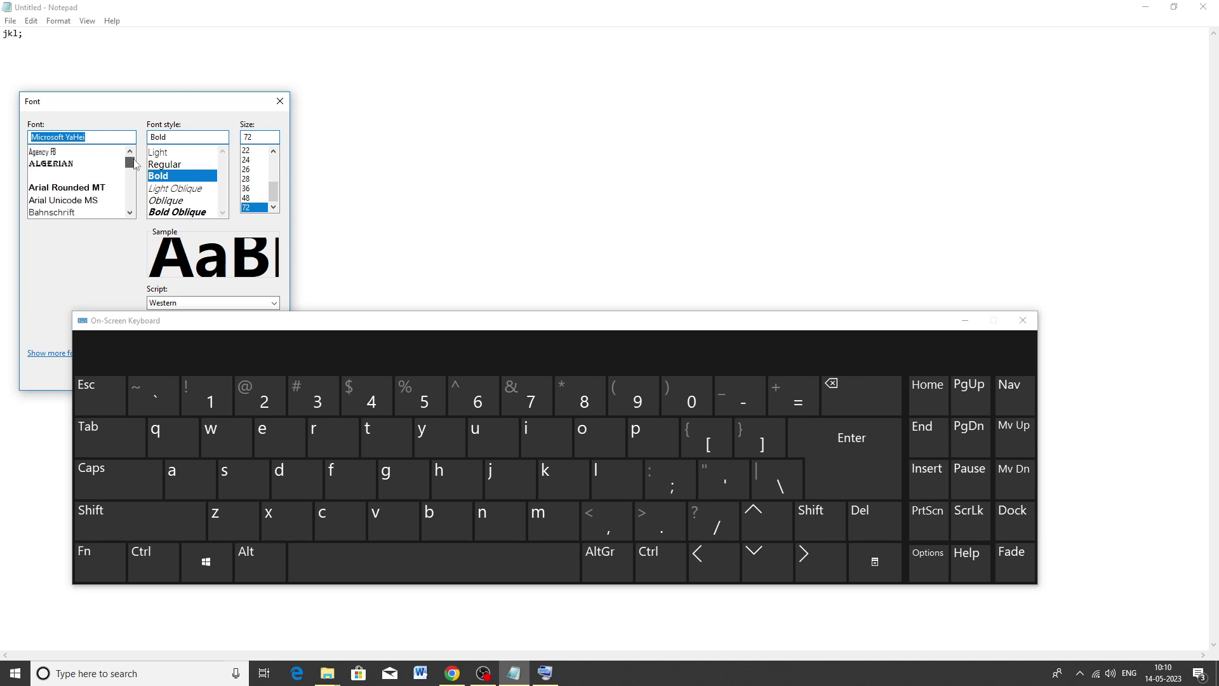
click(71, 166)
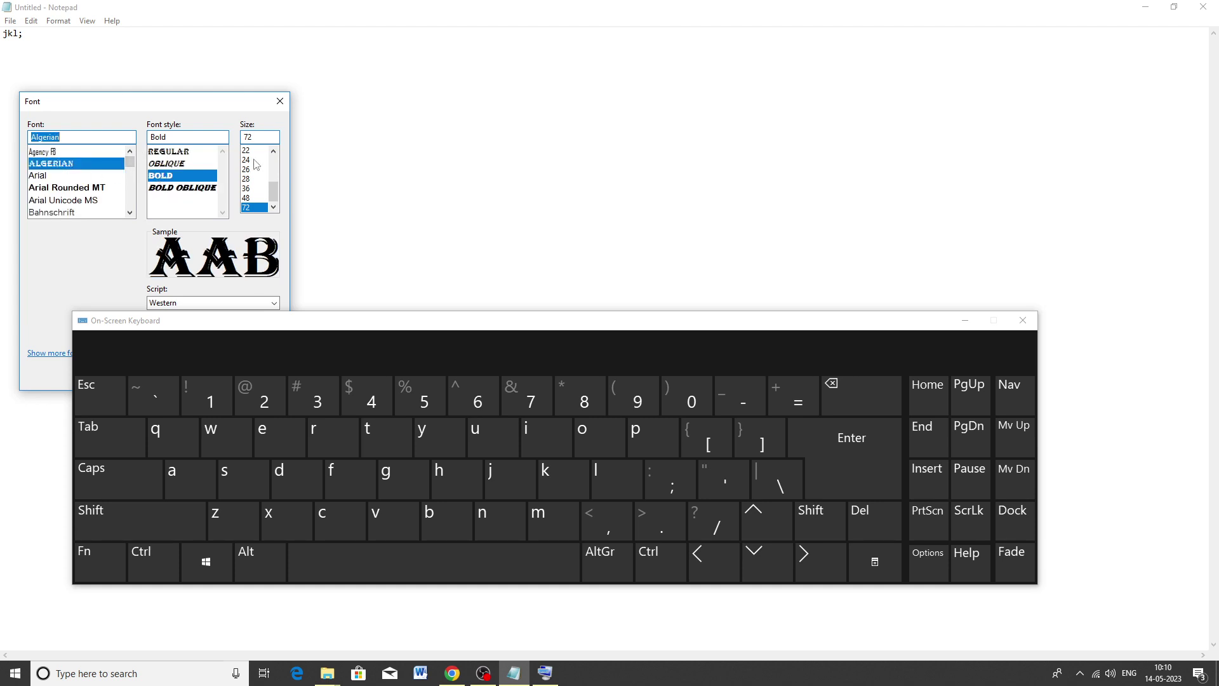
click(247, 198)
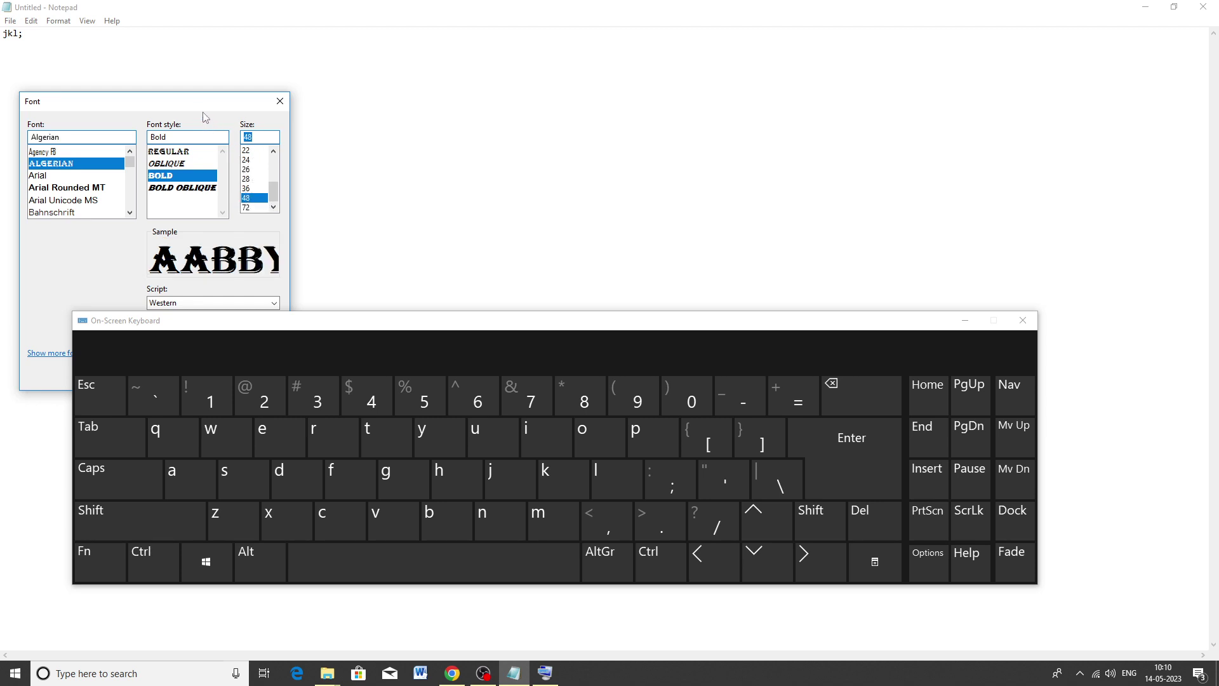
drag(200, 108, 379, 16)
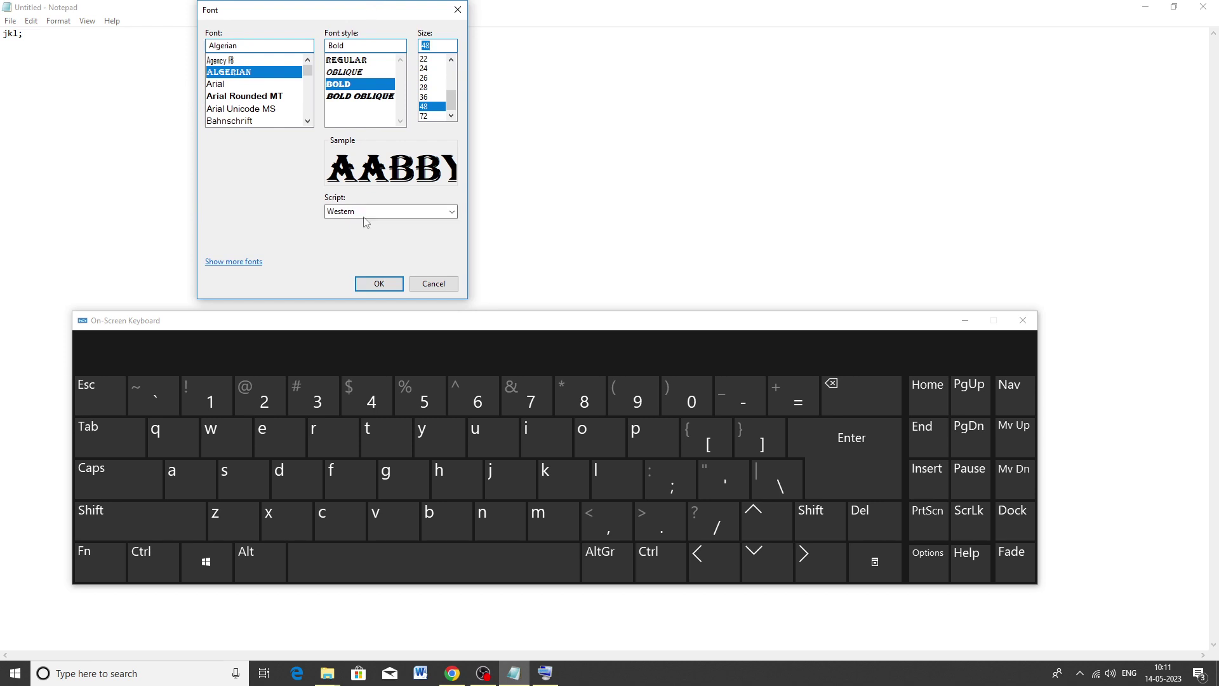
click(374, 285)
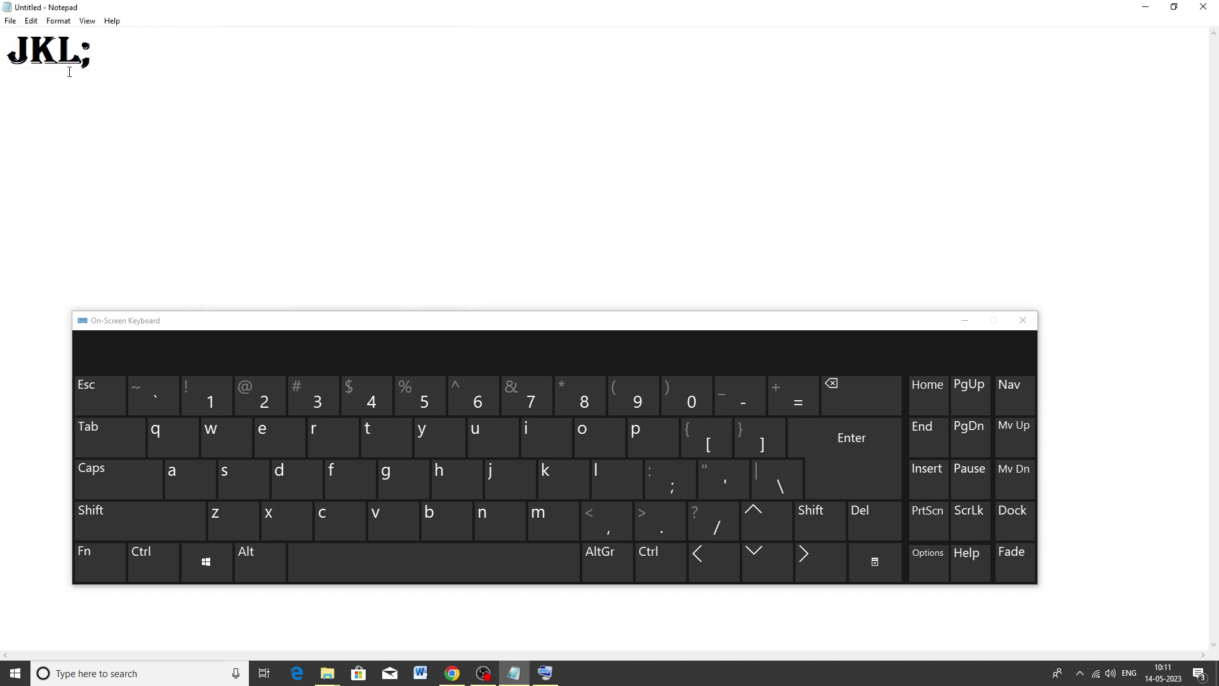
Set the text's font size to 72 and apply it.
click(111, 50)
click(87, 21)
mouse_move(60, 23)
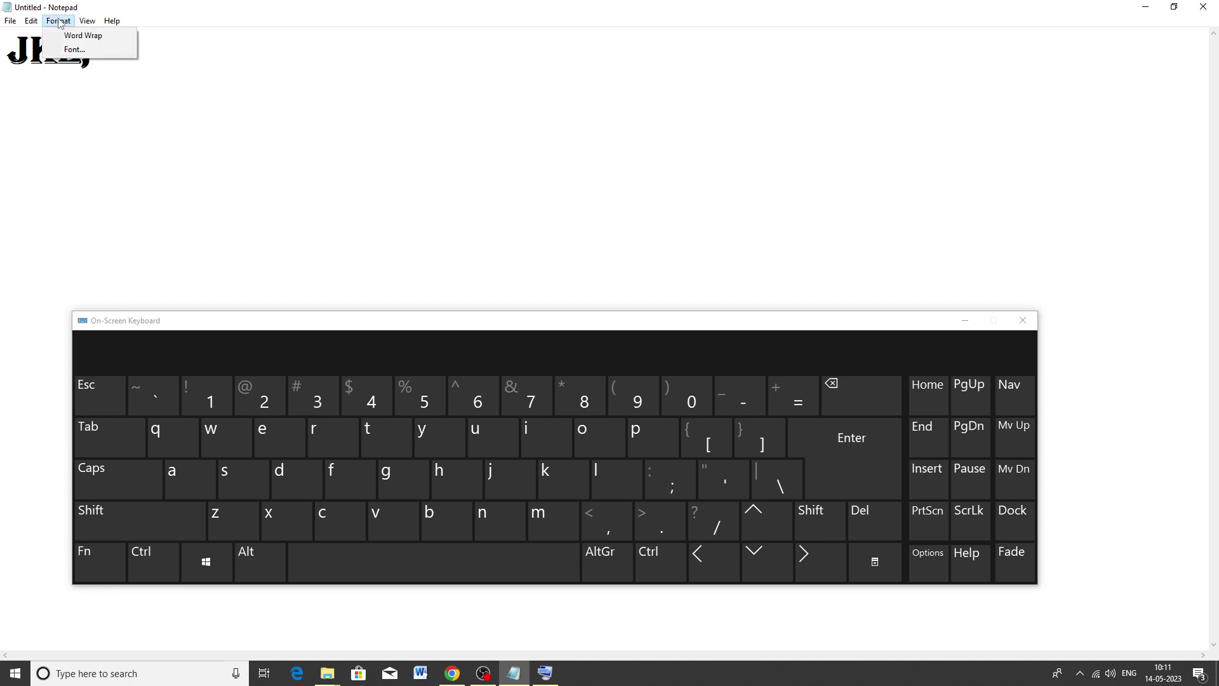
click(74, 50)
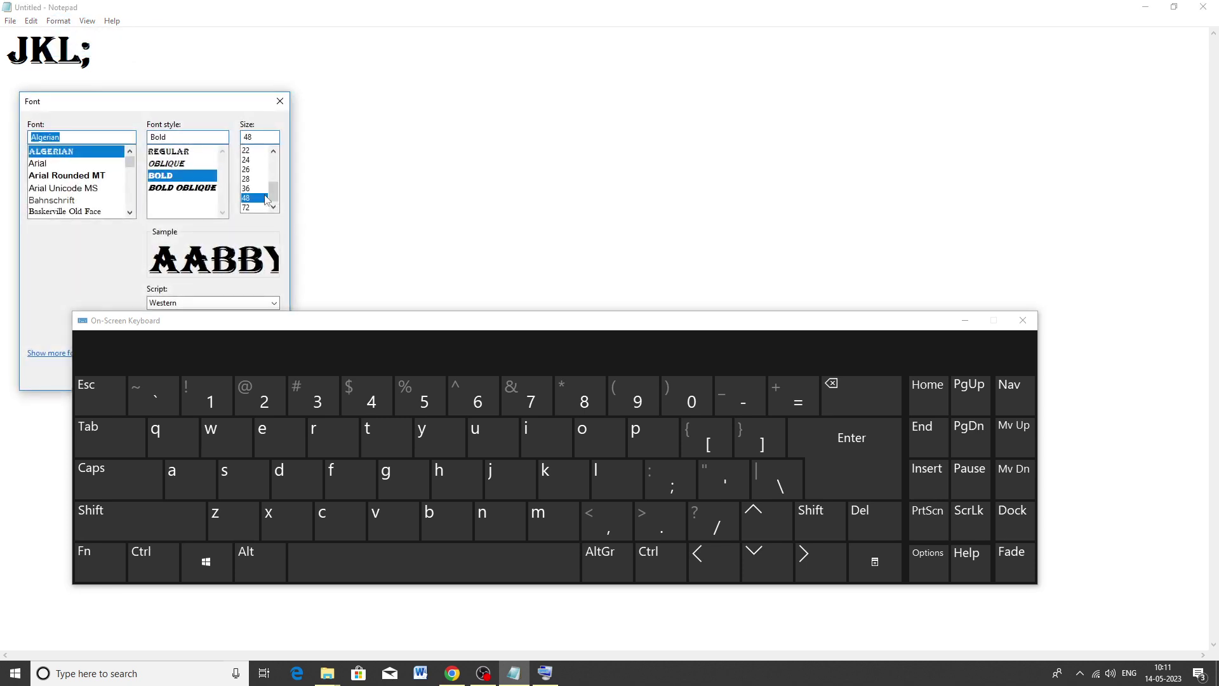
click(251, 208)
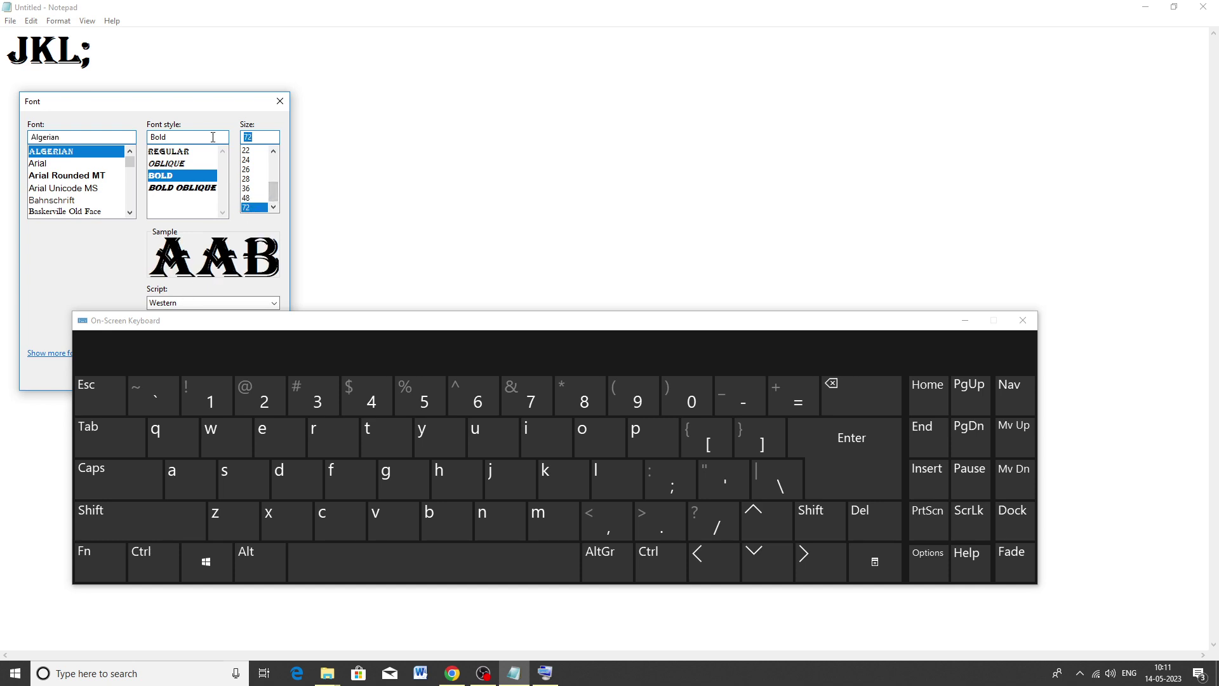
drag(206, 107, 322, 36)
click(311, 307)
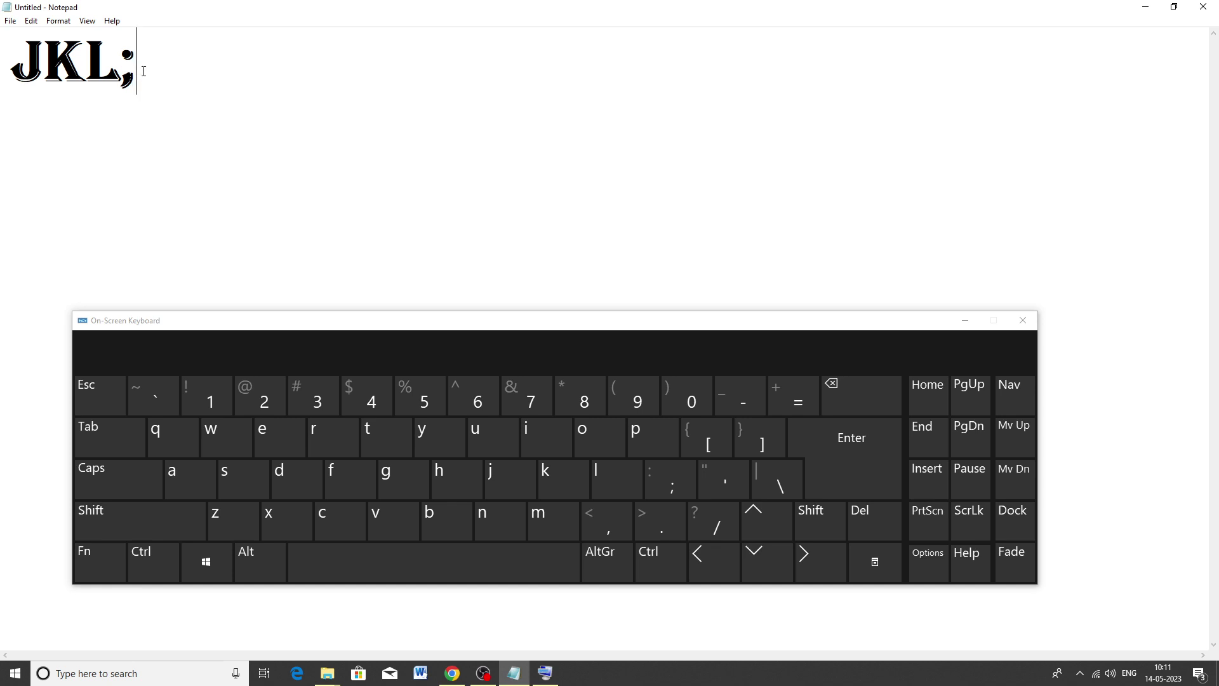
Erase "jkl;" and enter "asdf kl;'" in its place.
key(BackSpace)
key(BackSpace)
key(BackSpace)
key(BackSpace)
text(ASDF)
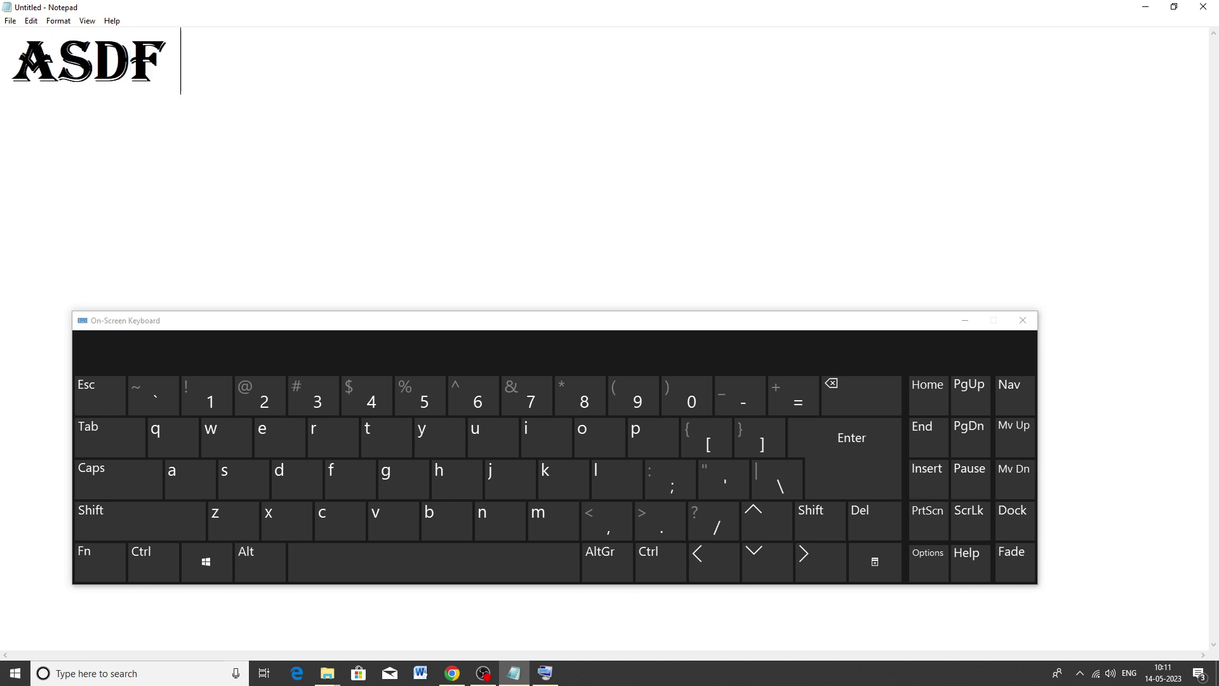
text( KL;')
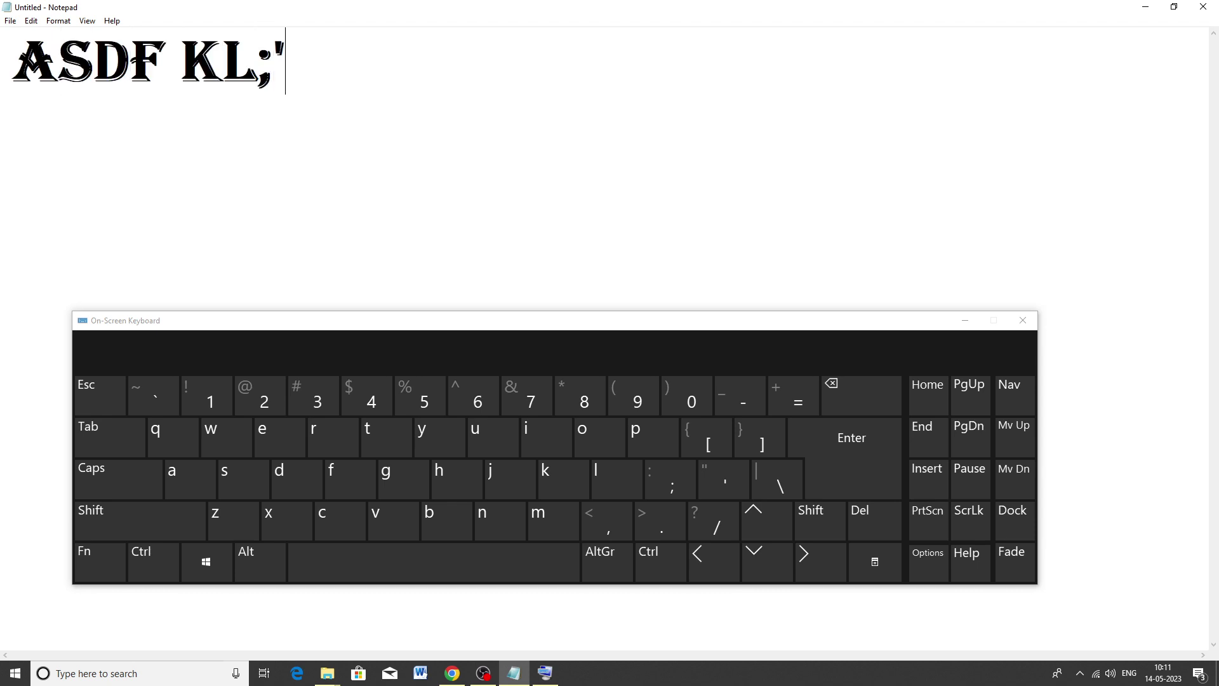
Correct the second group of letters so the line reads "asdf jkl;".
key(BackSpace)
key(BackSpace)
key(BackSpace)
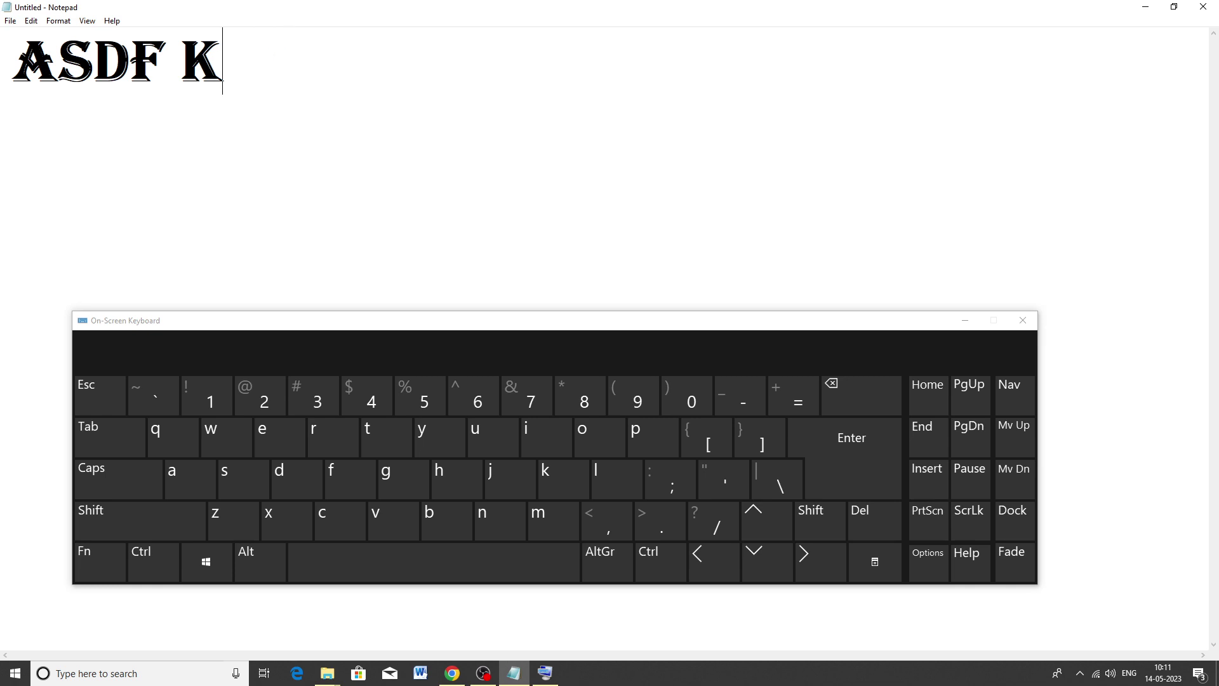
key(BackSpace)
text(JKL;)
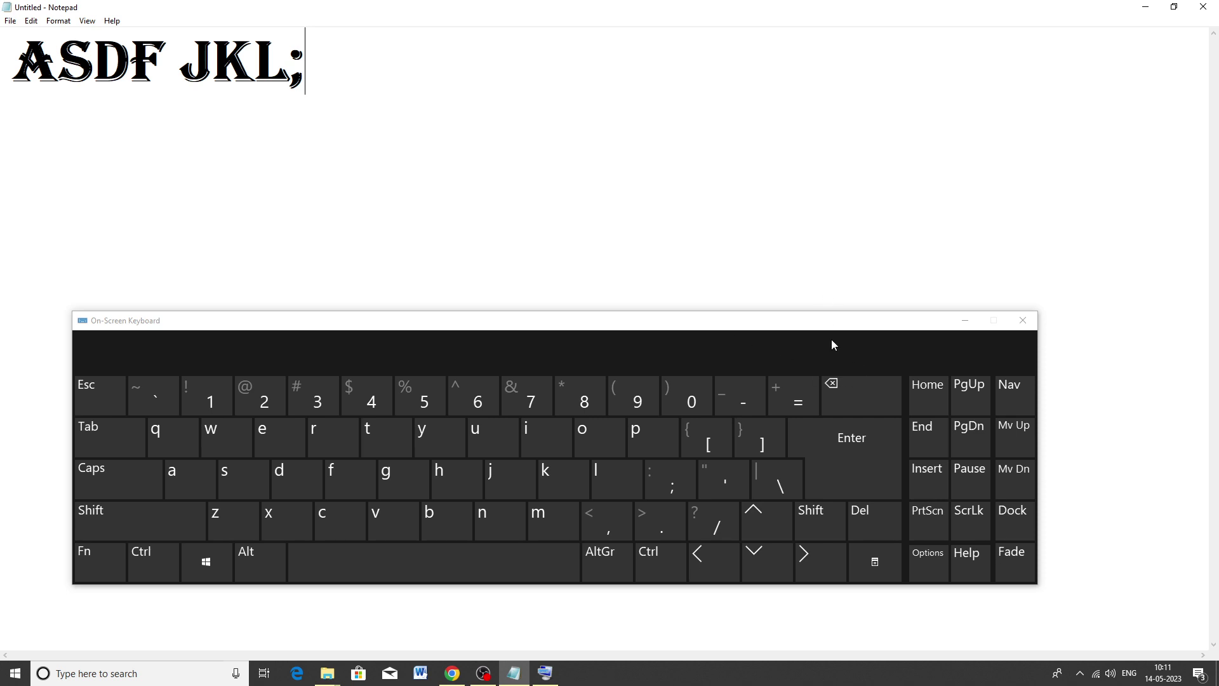
Using the On-Screen Keyboard, erase the last two characters of "asdf jkl;" and place the cursor two lines below.
mouse_move(821, 328)
mouse_down()
mouse_move(797, 283)
mouse_move(844, 323)
mouse_up()
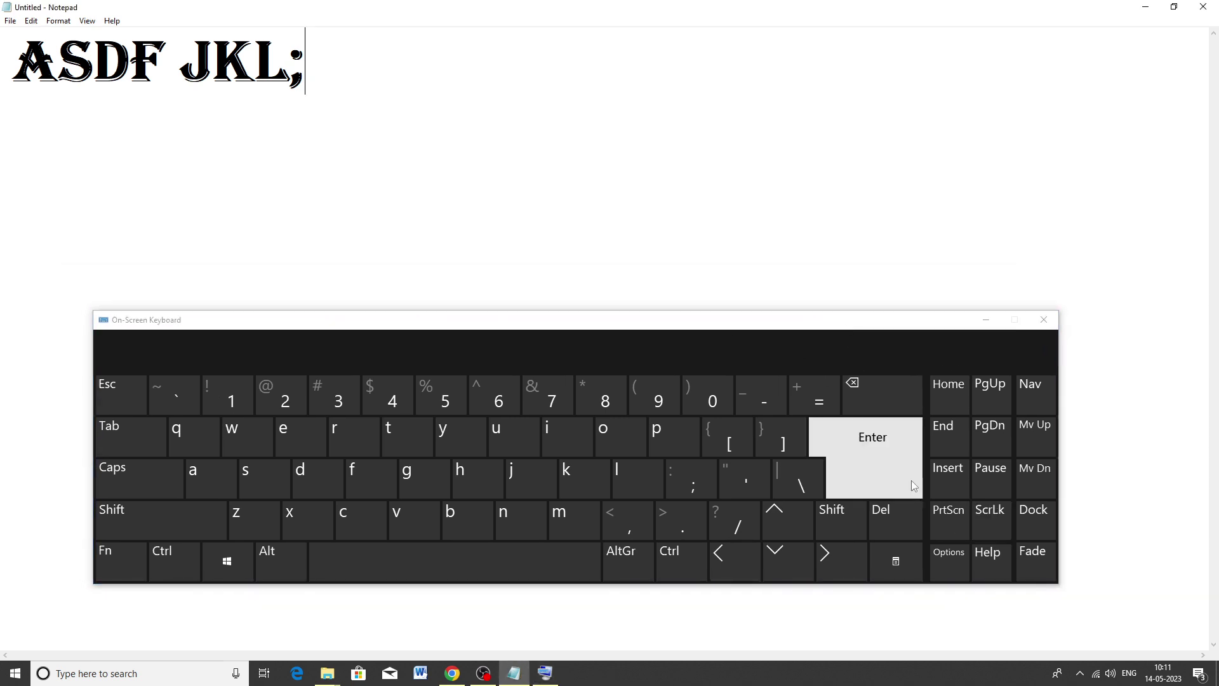
click(882, 390)
click(883, 390)
click(893, 452)
click(893, 452)
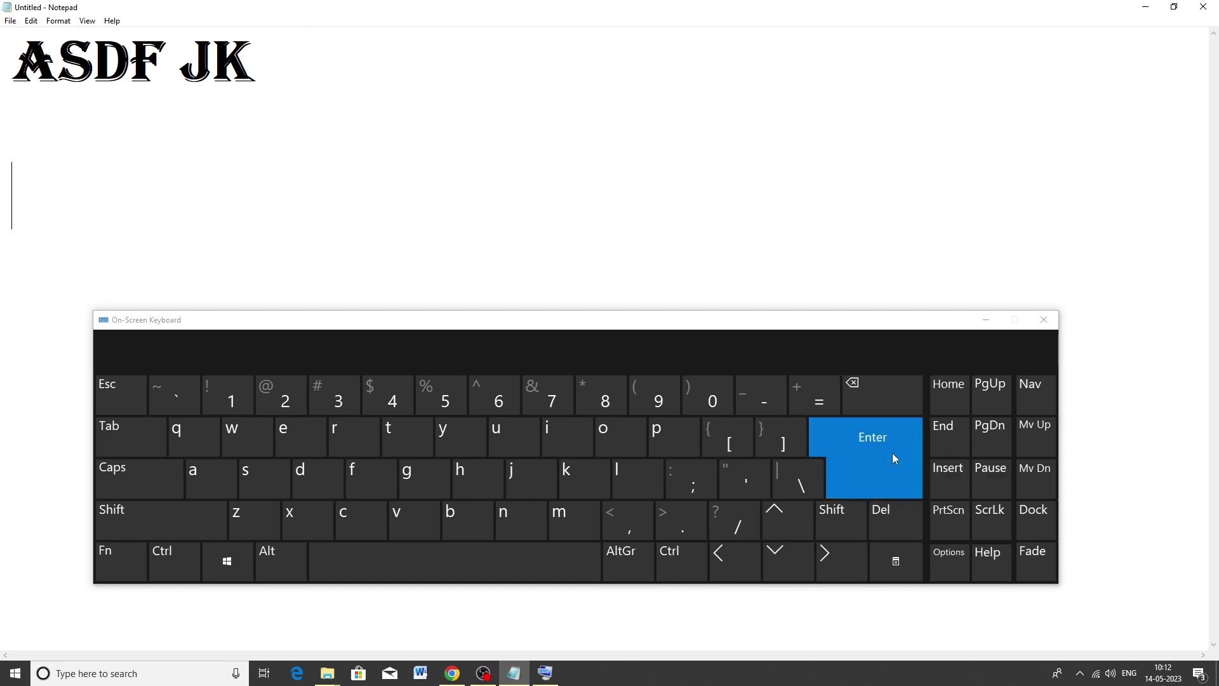
click(881, 401)
click(881, 402)
click(881, 401)
click(882, 401)
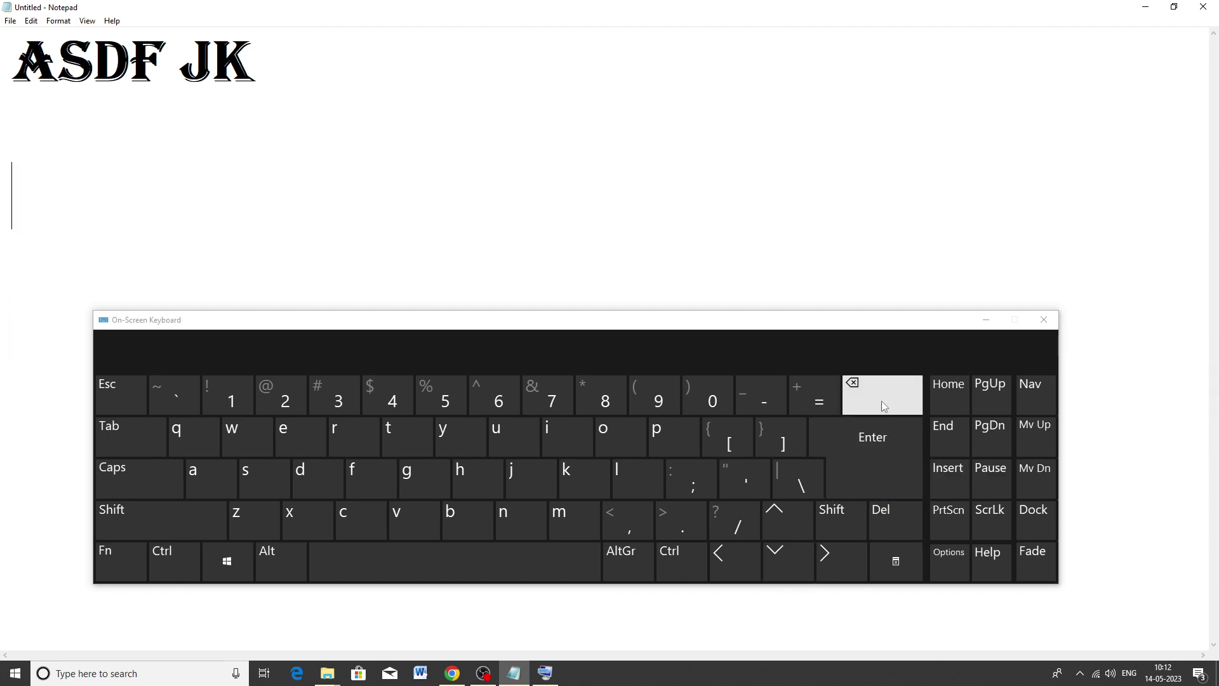
Insert three tabs on the third line and erase two of them, leaving a single tab indent.
click(138, 433)
click(139, 433)
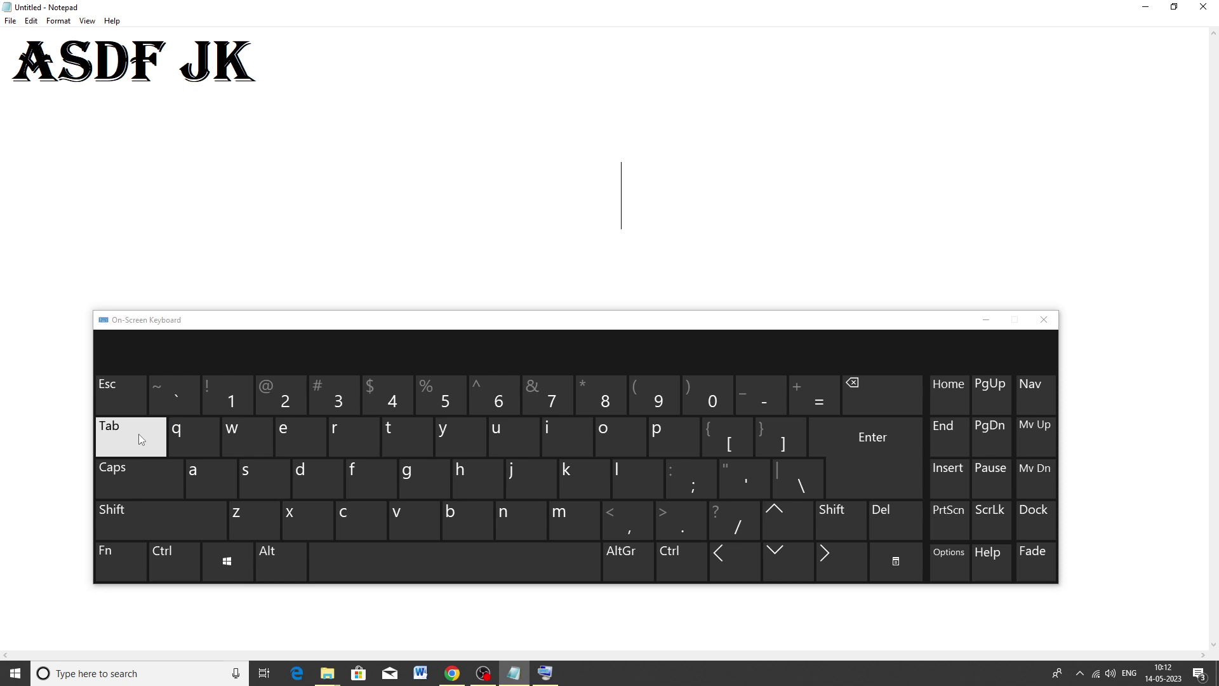
click(138, 433)
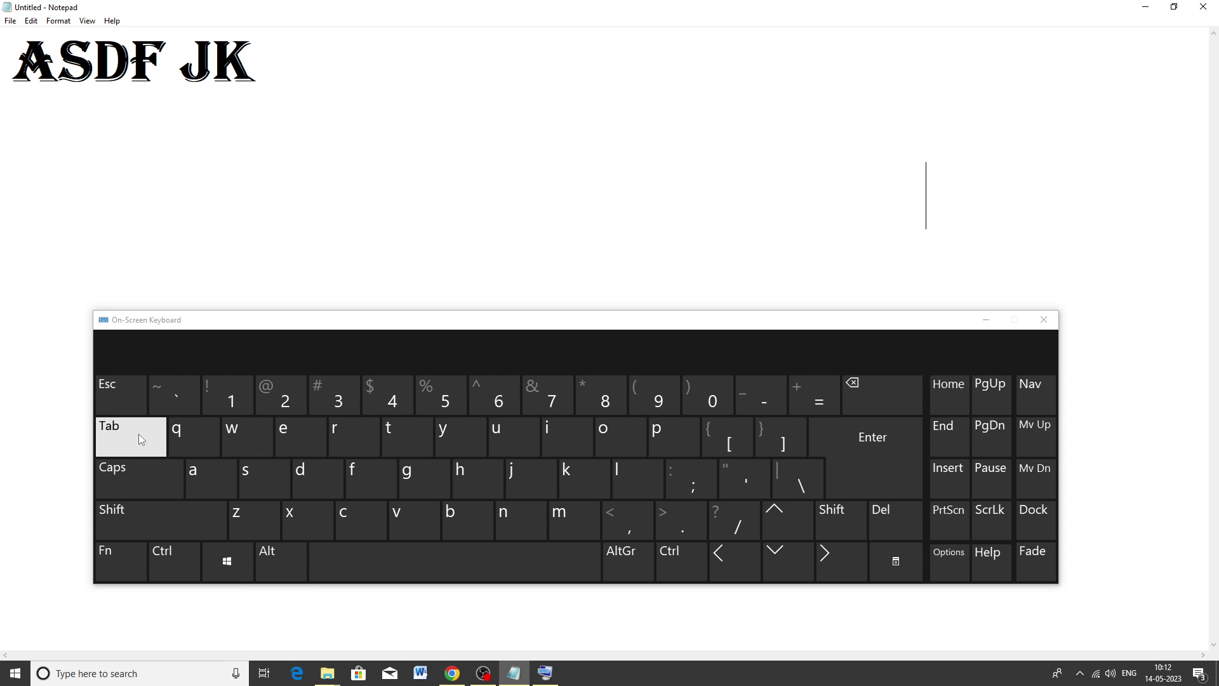
click(892, 395)
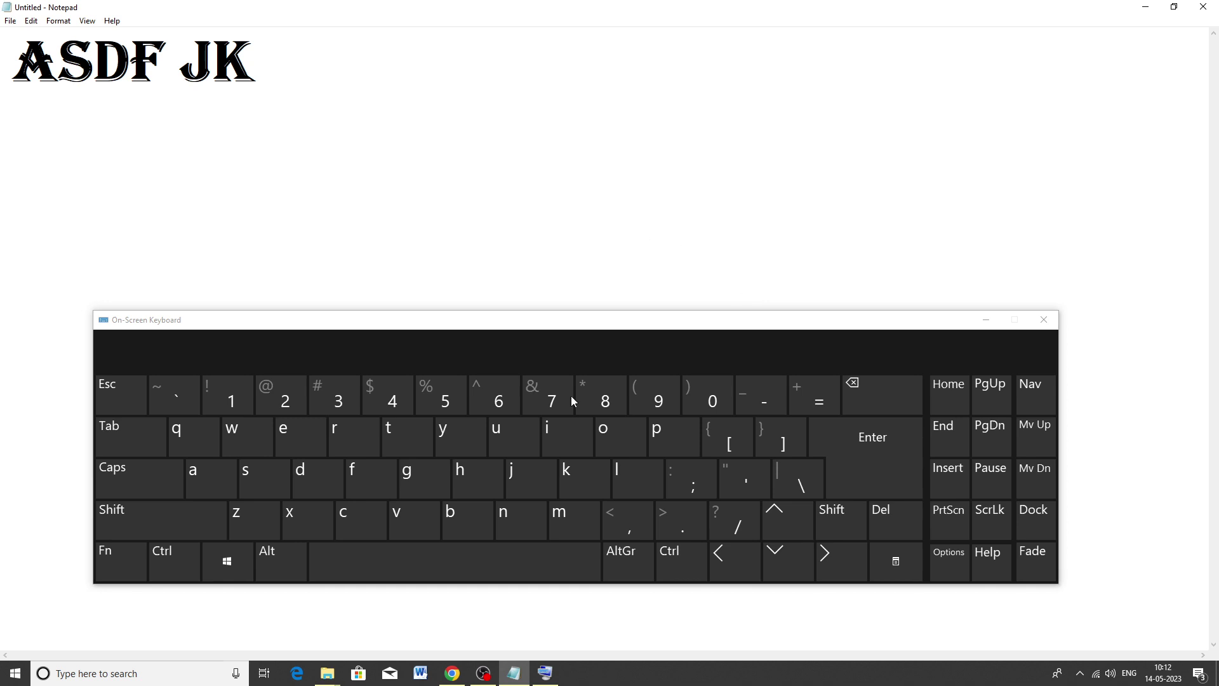
click(884, 395)
Enter "accent classes" on the indented line and add a line break after it.
text(accent c)
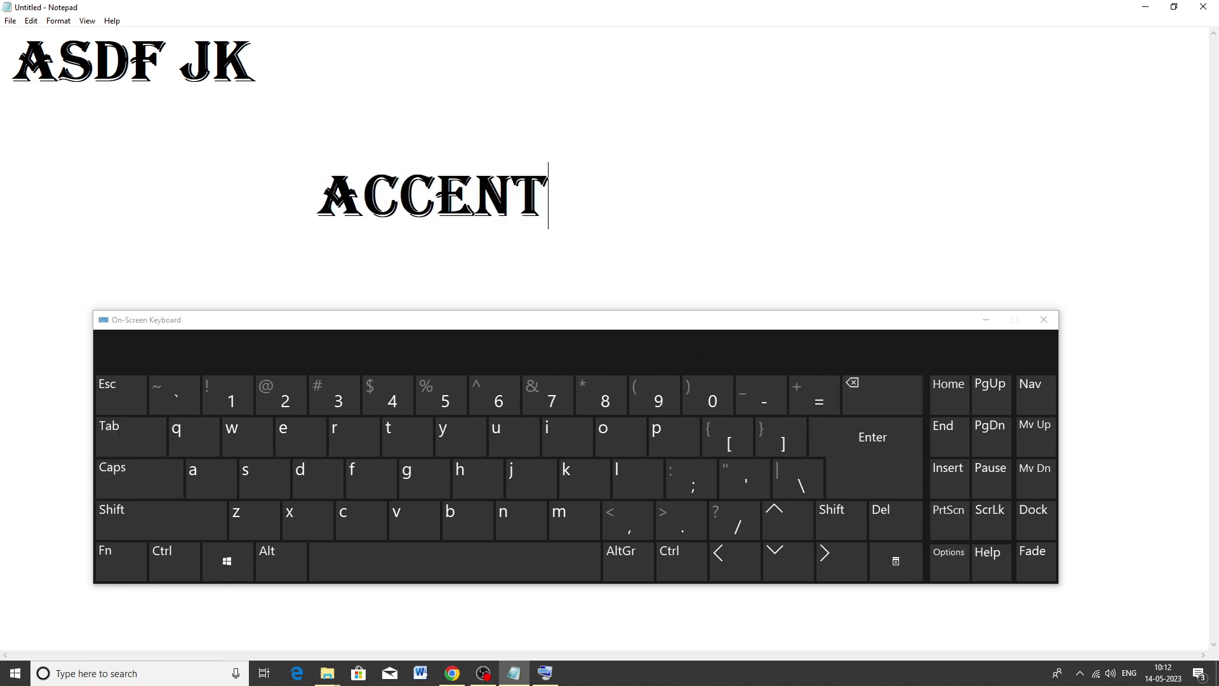
text(lasse)
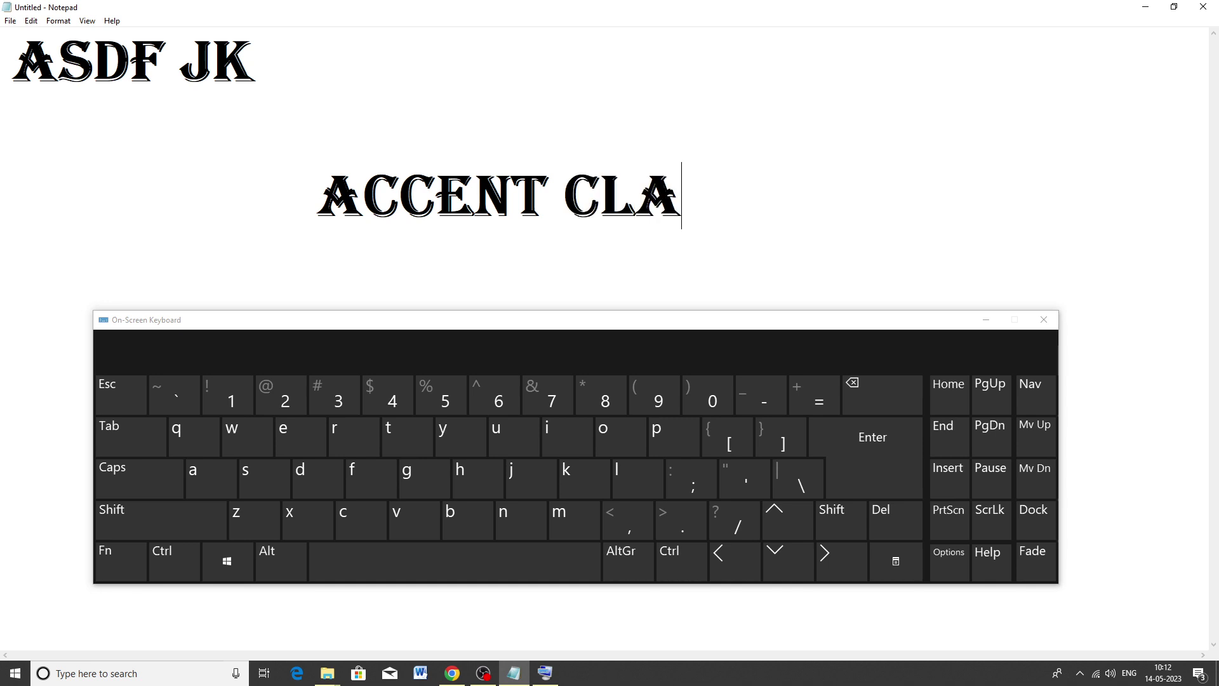
text(s)
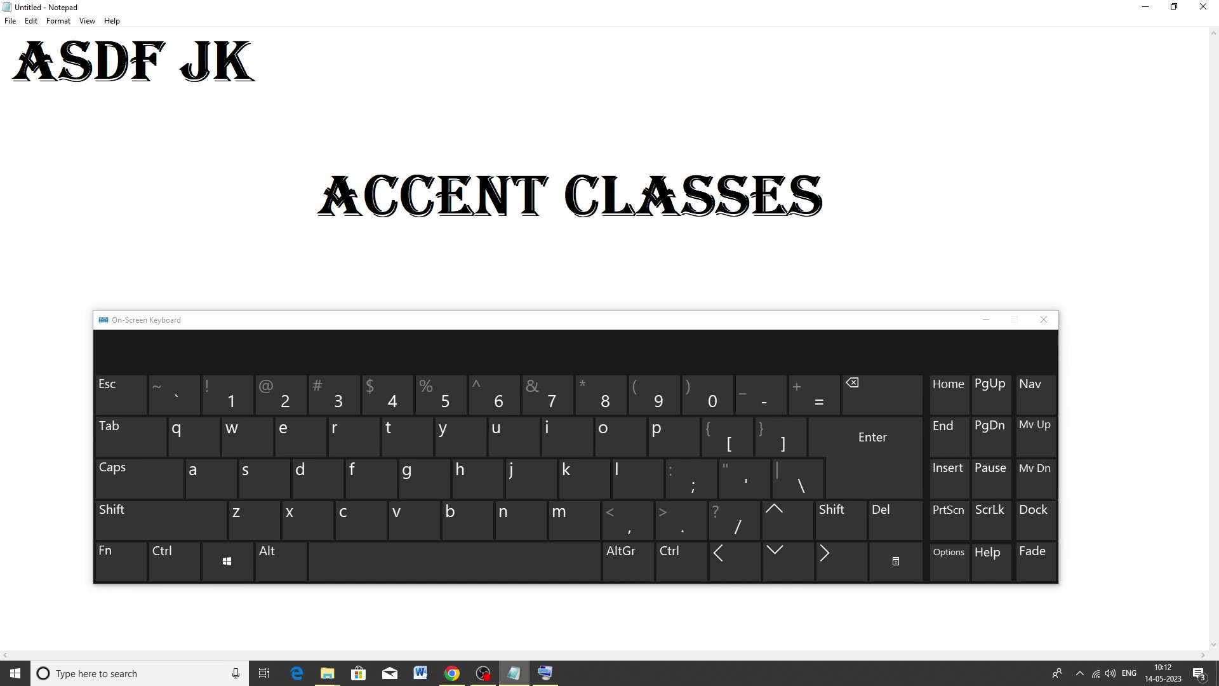
click(867, 447)
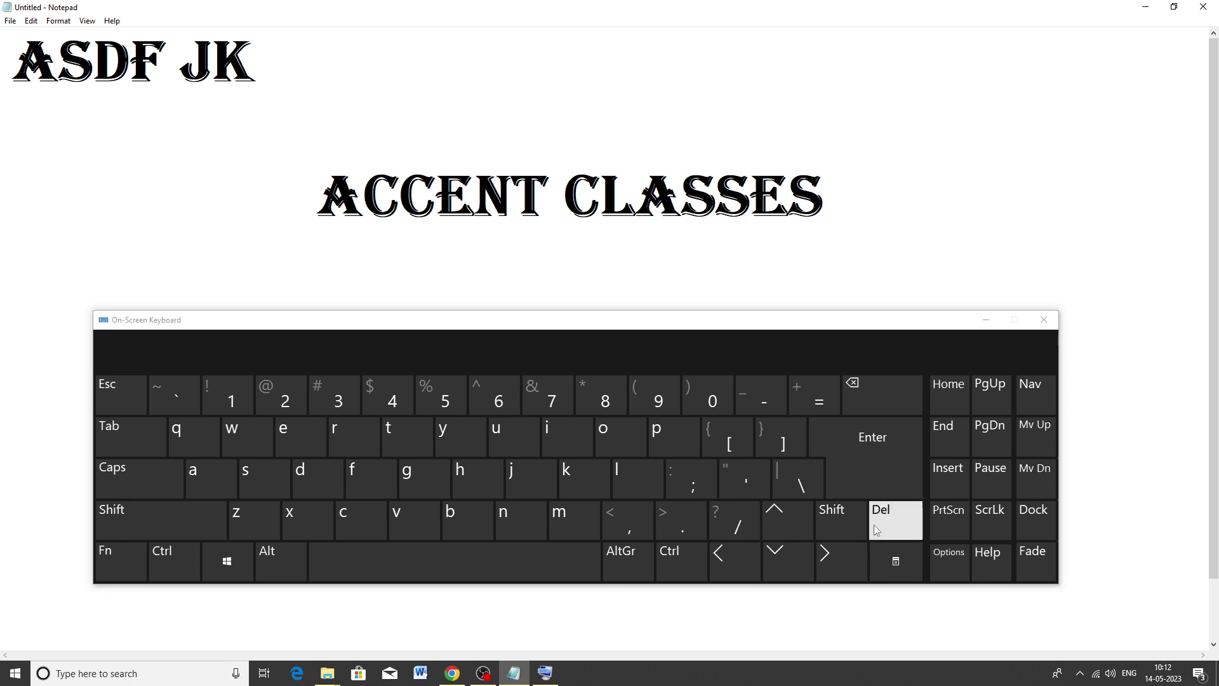
Delete the first three characters, "asd", from the first line with the On-Screen Keyboard's forward delete.
double_click(273, 66)
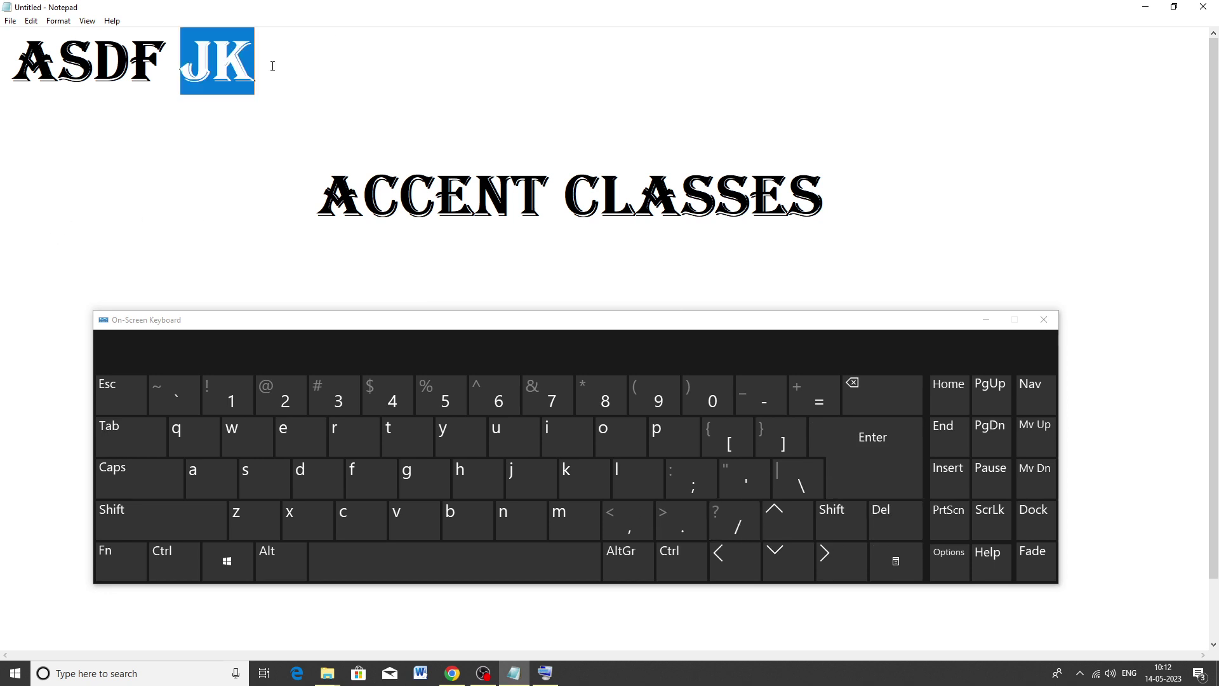
click(11, 60)
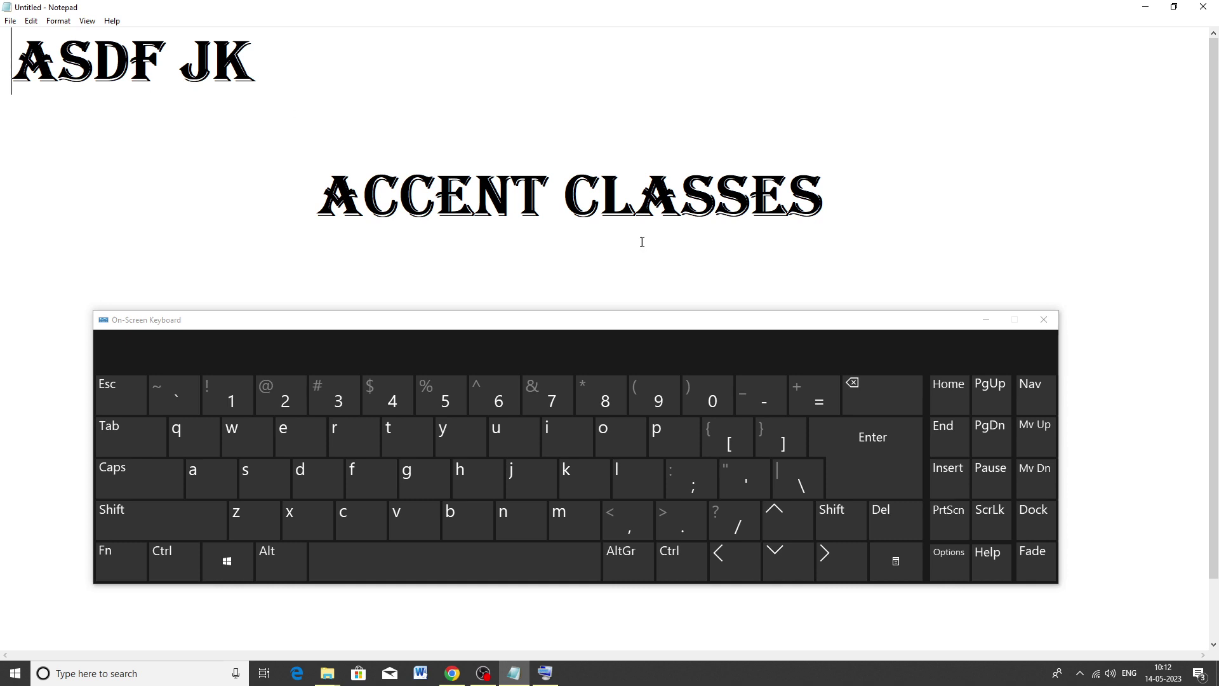
click(892, 520)
click(891, 520)
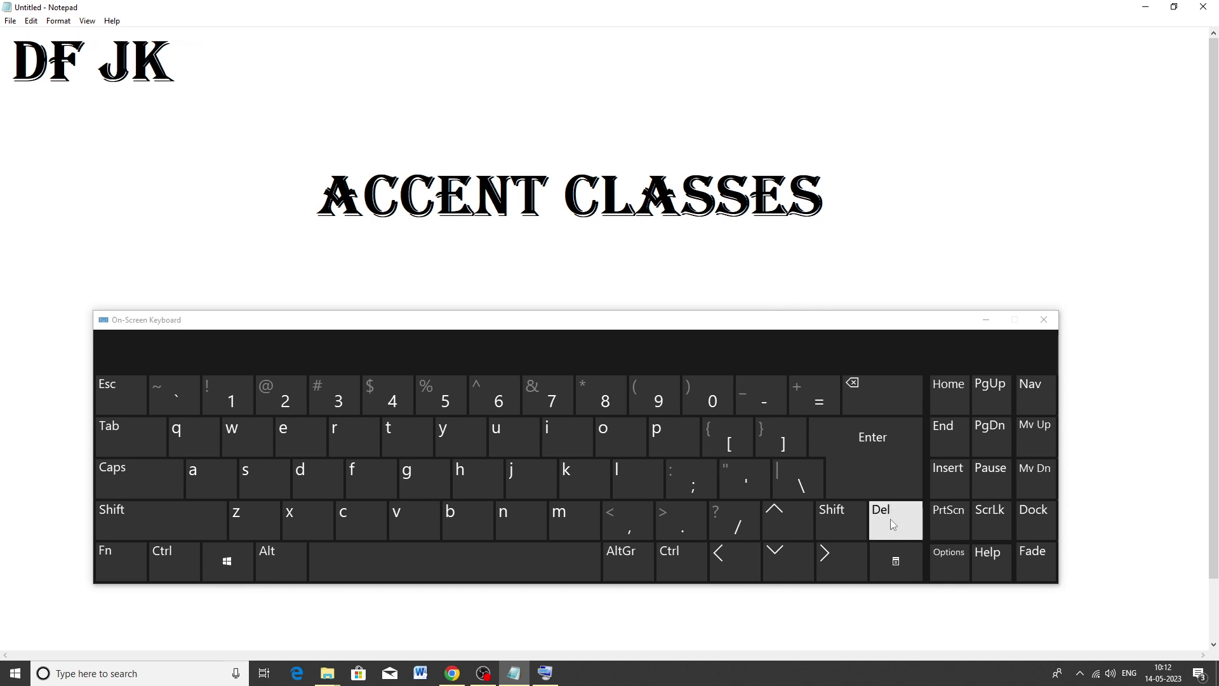
click(891, 519)
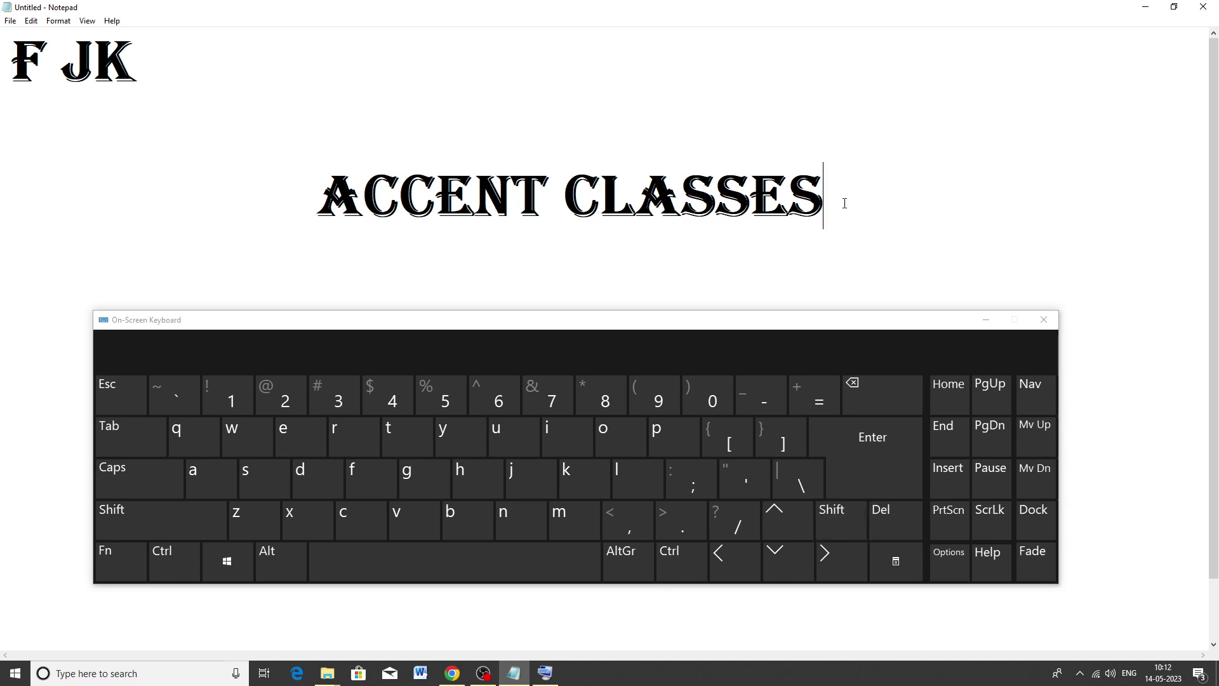
Start a new line below "accent classes" and enter "comp" with the On-Screen Keyboard.
key(Return)
click(346, 521)
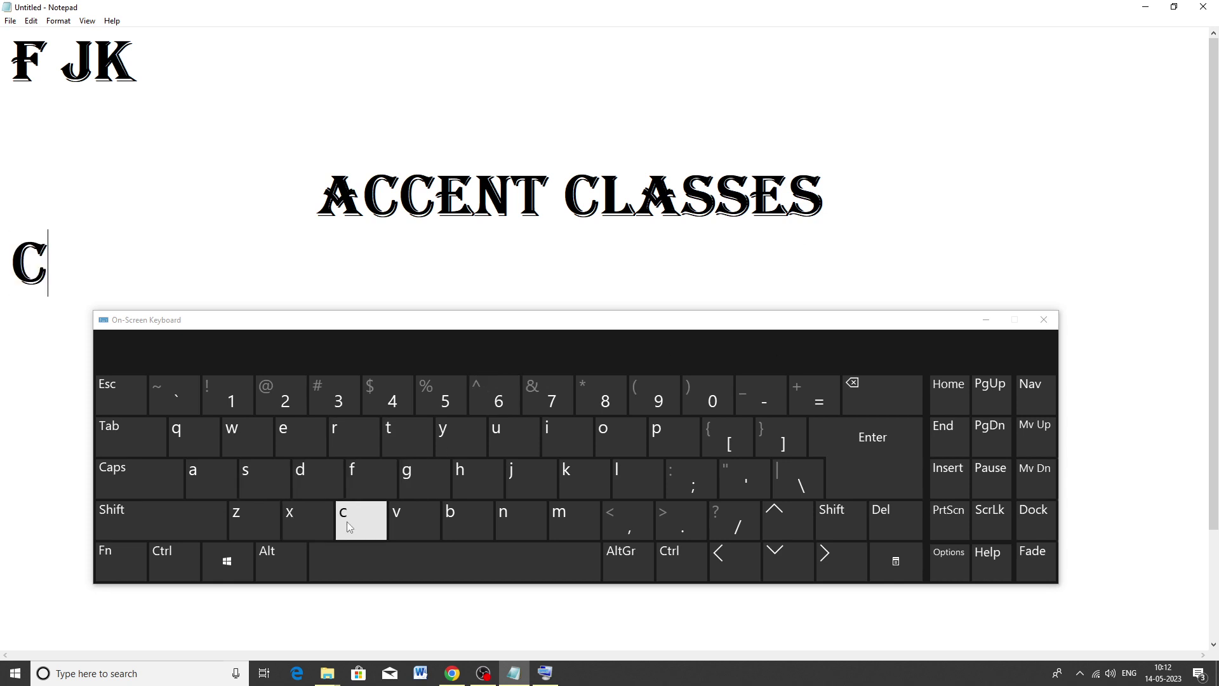
click(604, 437)
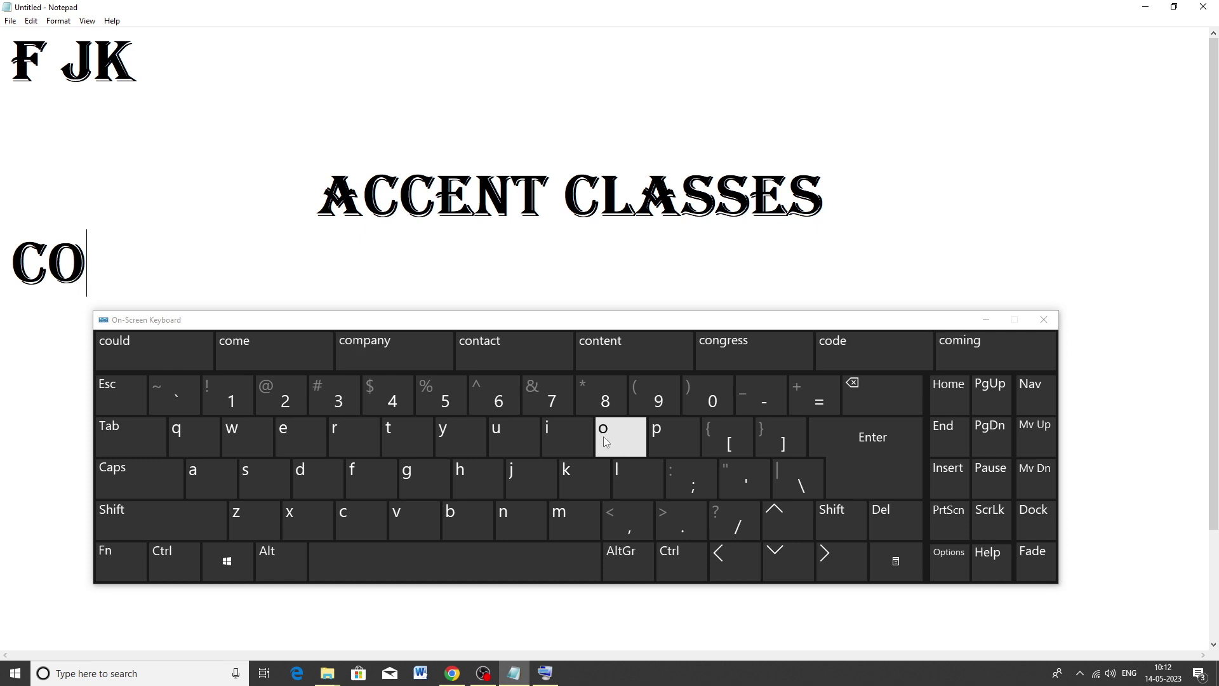
click(564, 512)
click(662, 437)
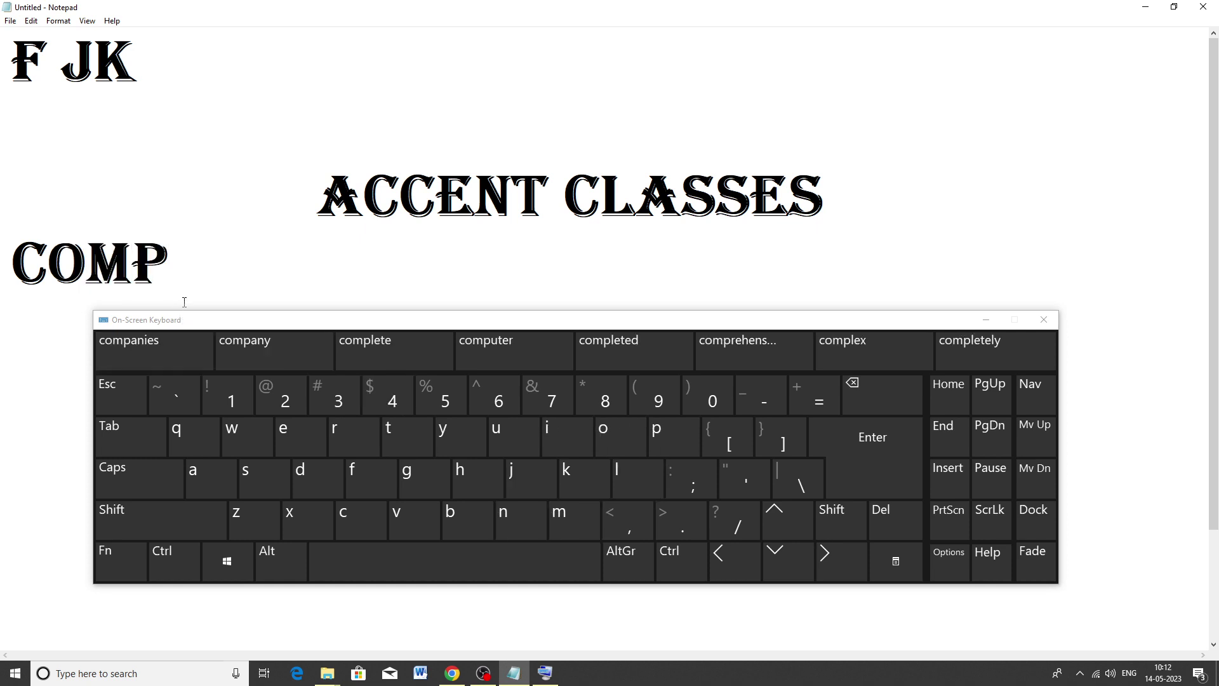
Add "dsds" after "comp", select the whole word and delete it.
text(dsds)
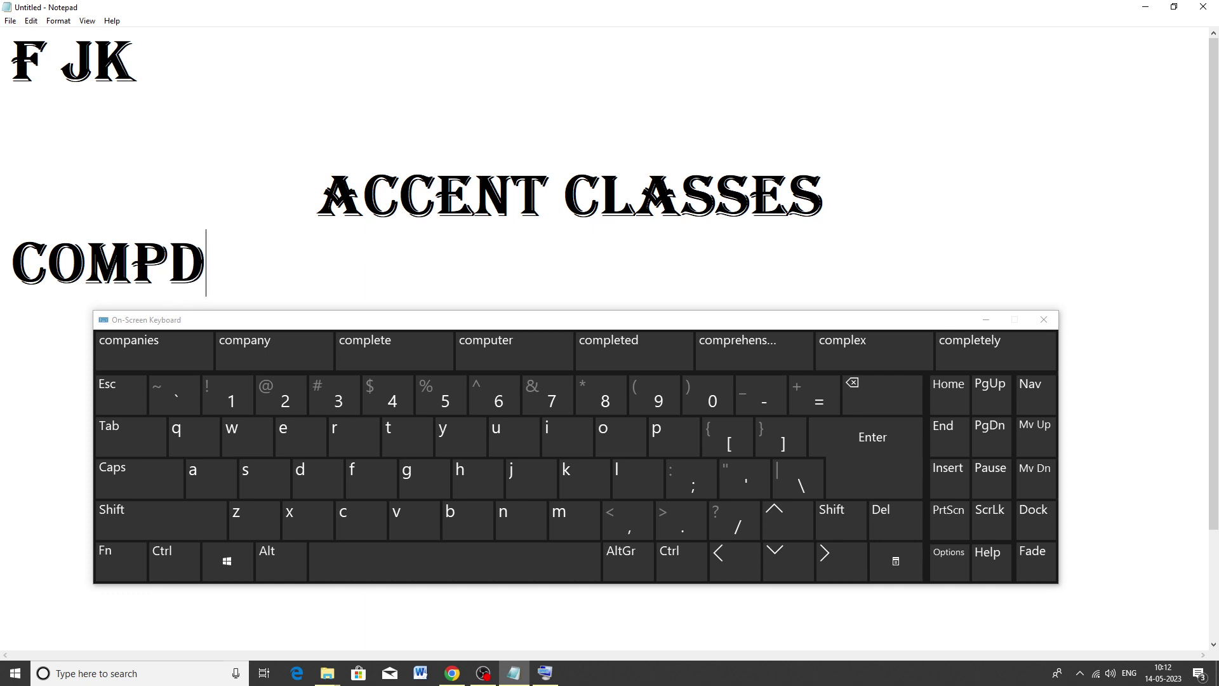
drag(323, 251, 2, 233)
key(Delete)
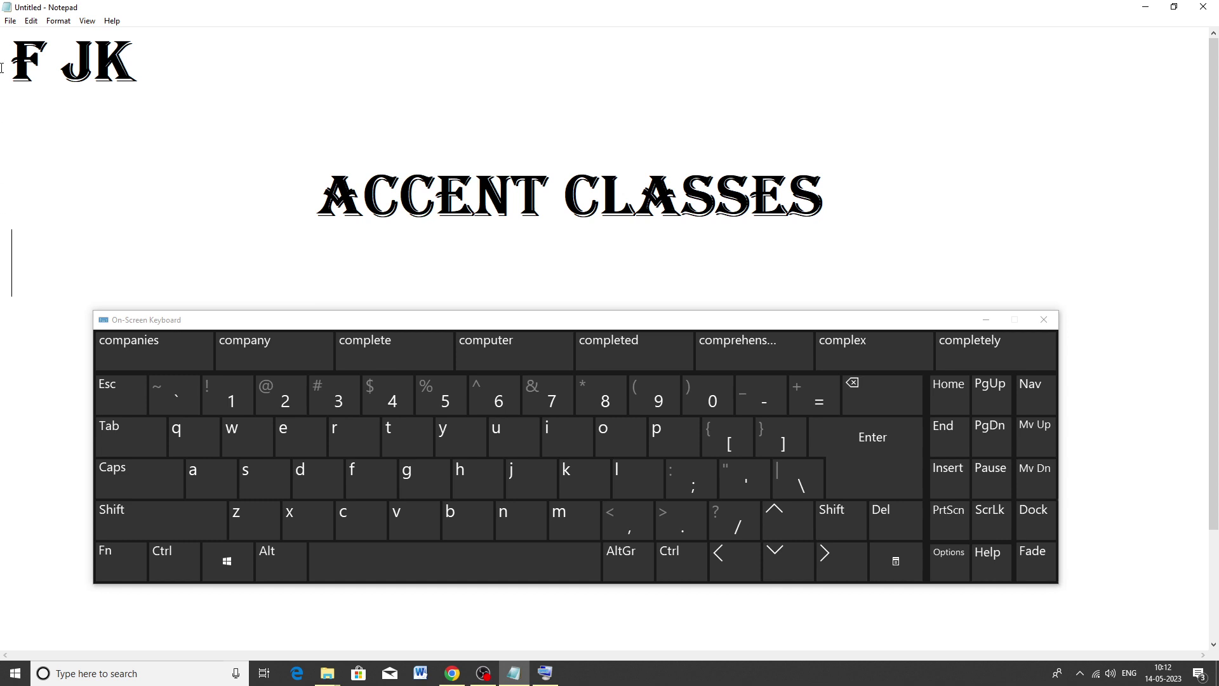
Turn on word wrap and change the text's font to Arial in the Narrow Bold style.
click(58, 22)
click(64, 35)
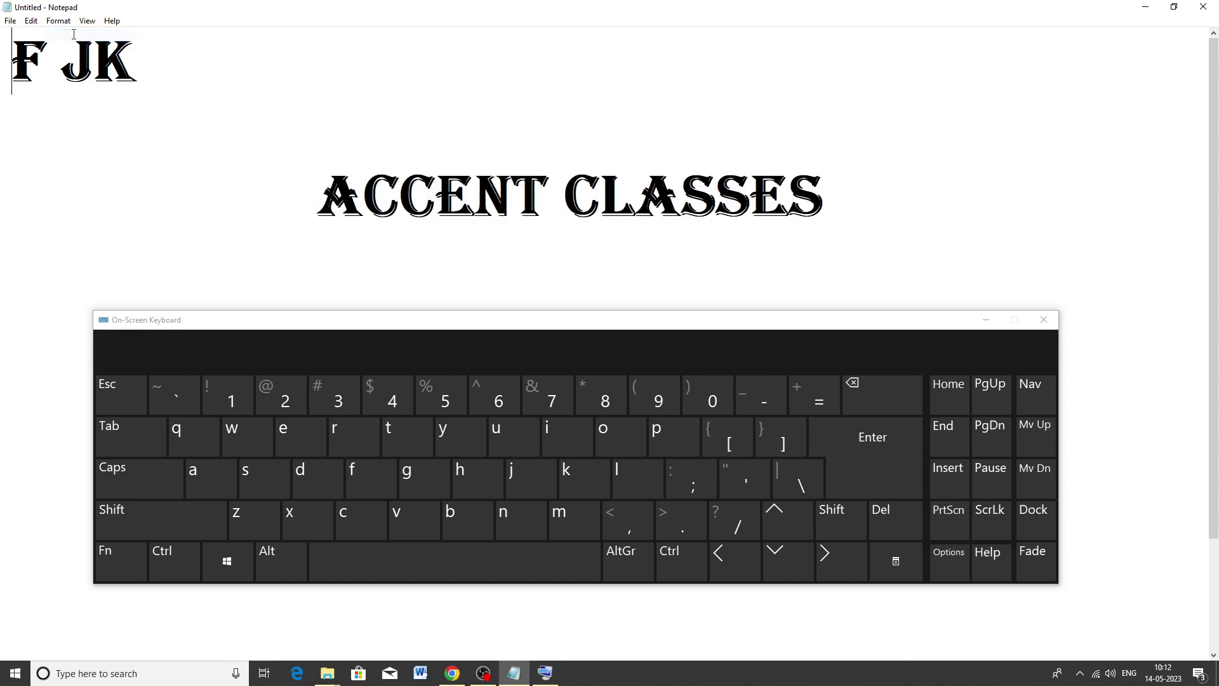
click(55, 22)
click(74, 49)
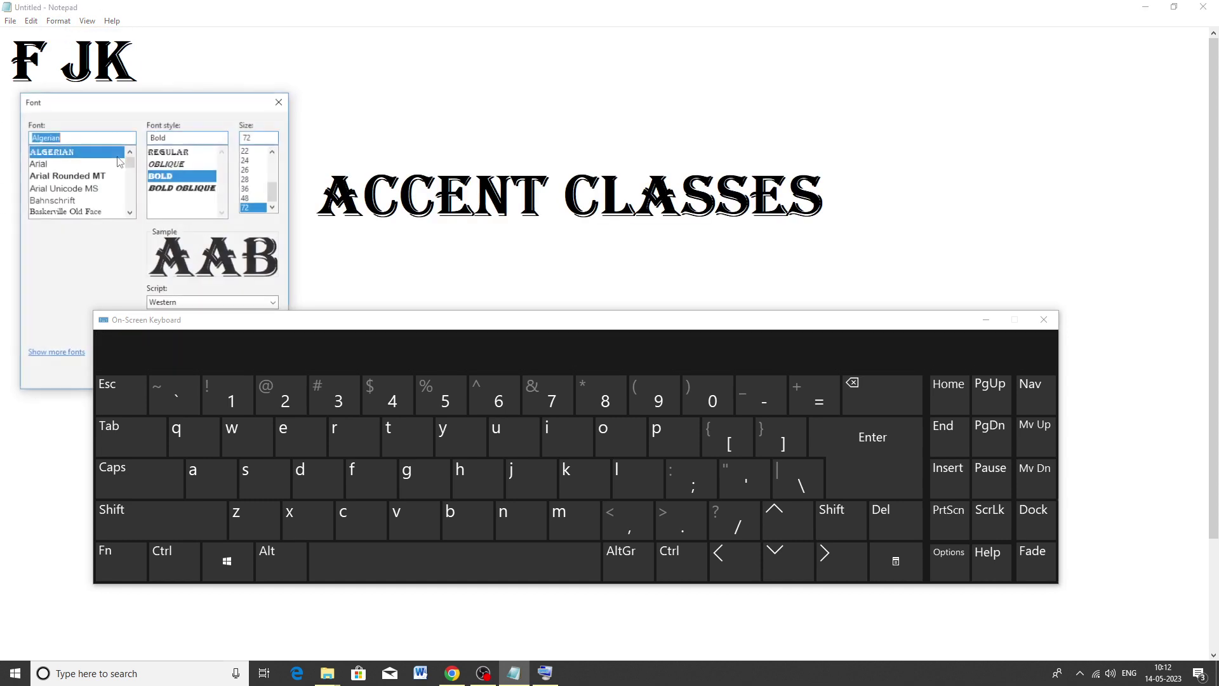
scroll(121, 167, up, 1)
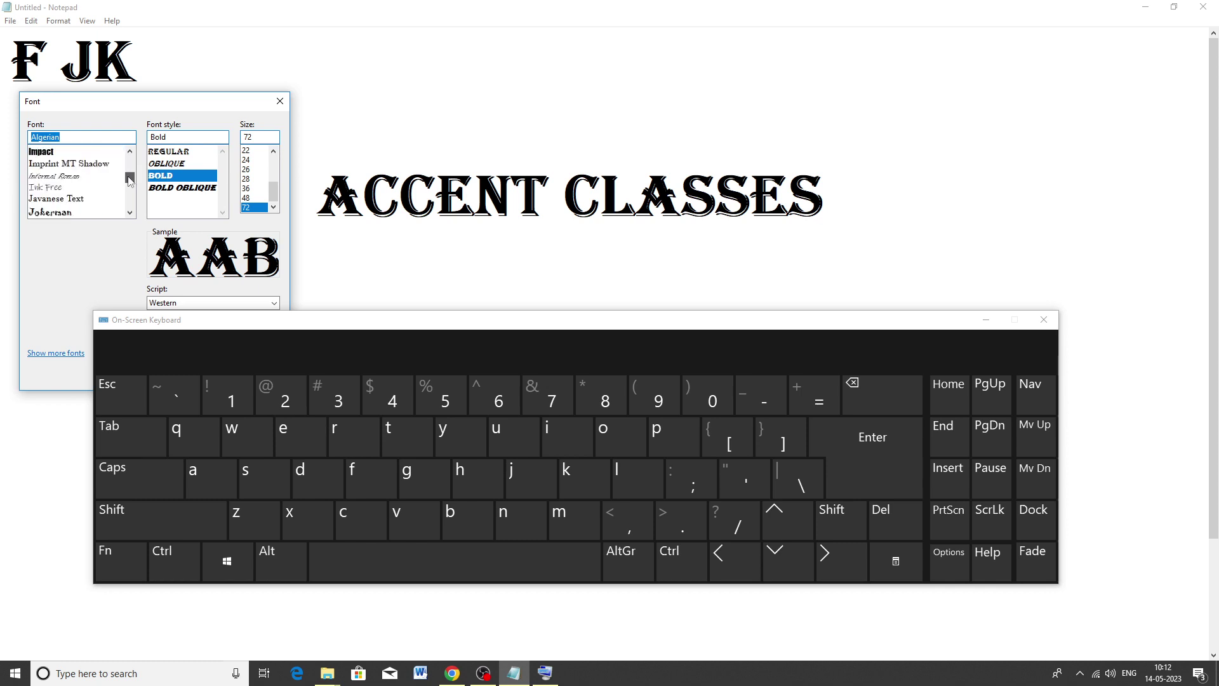
click(40, 174)
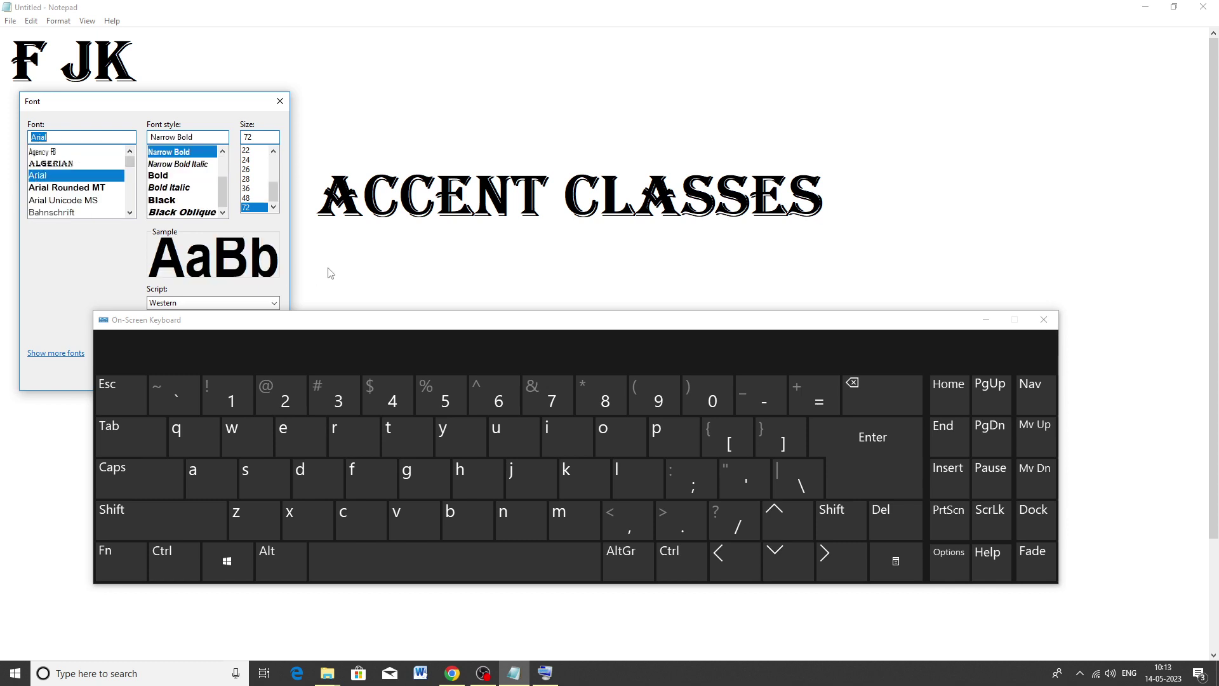
drag(206, 103, 240, 25)
click(235, 296)
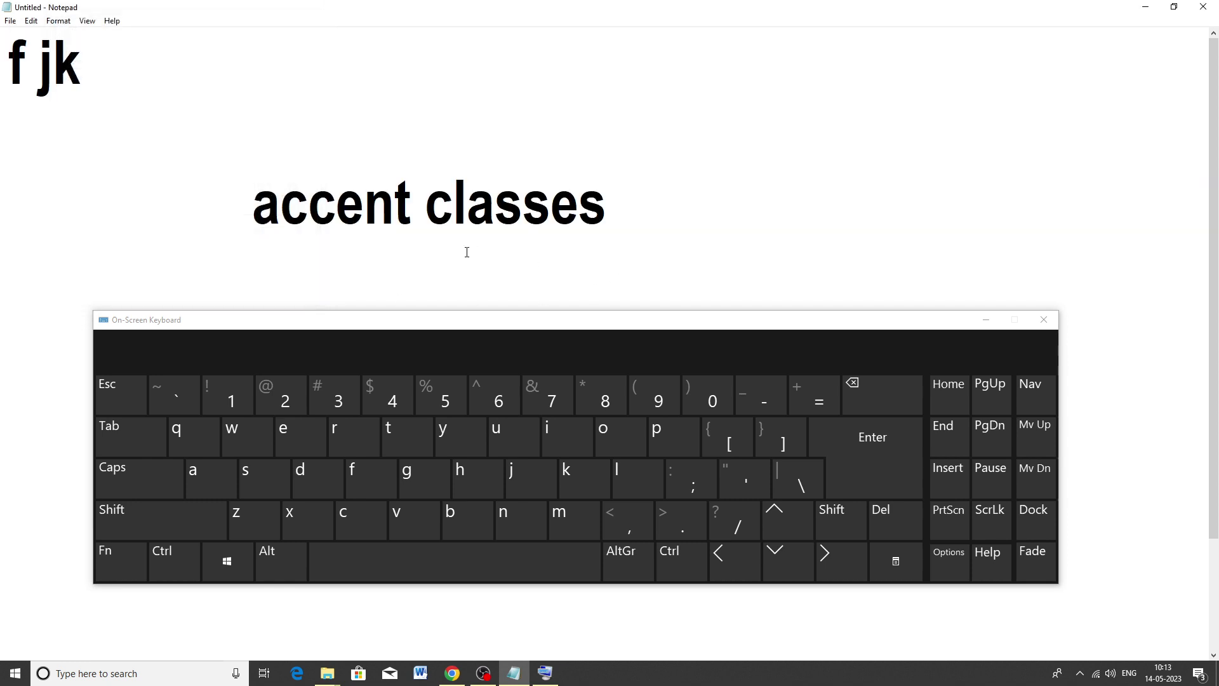
Turn on Caps Lock and delete the word "classes" from the indented line.
drag(609, 213, 253, 213)
click(624, 225)
key(Return)
key(Caps_Lock)
double_click(613, 207)
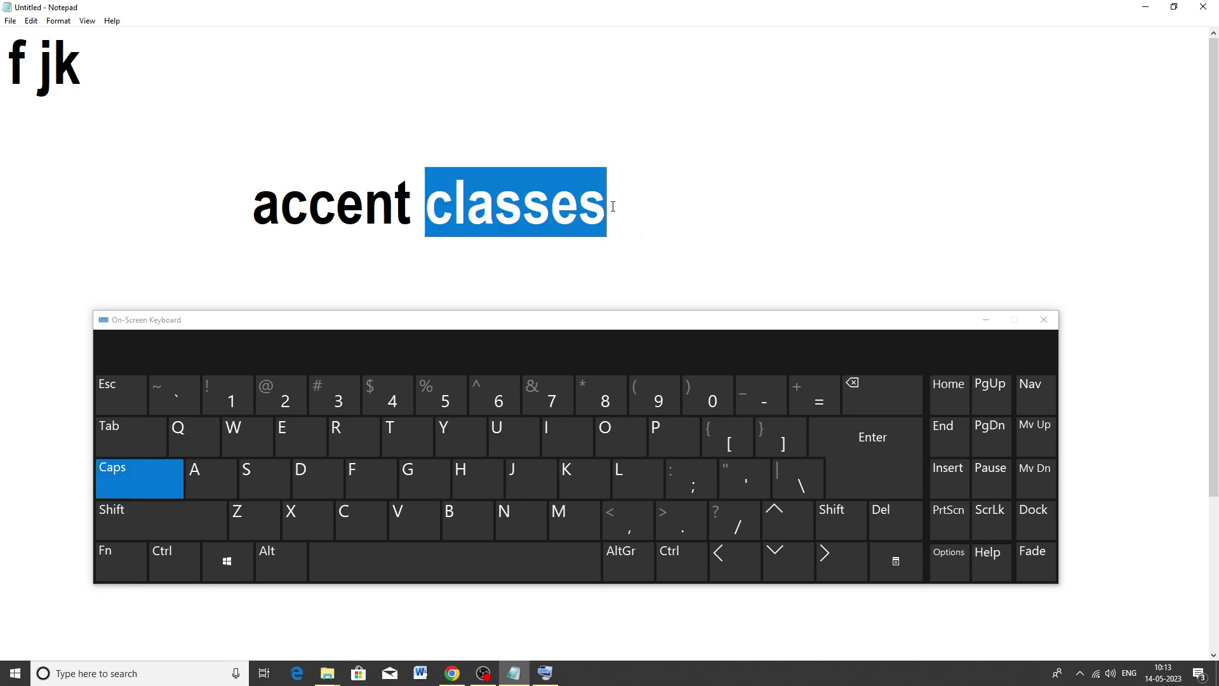
key(BackSpace)
Select "accent" on the indented line and replace it with "ACCENT CLASSES" in capitals.
key(Left)
key(Left)
key(Left)
key(Left)
key(Left)
key(shift+Left)
key(shift+Left)
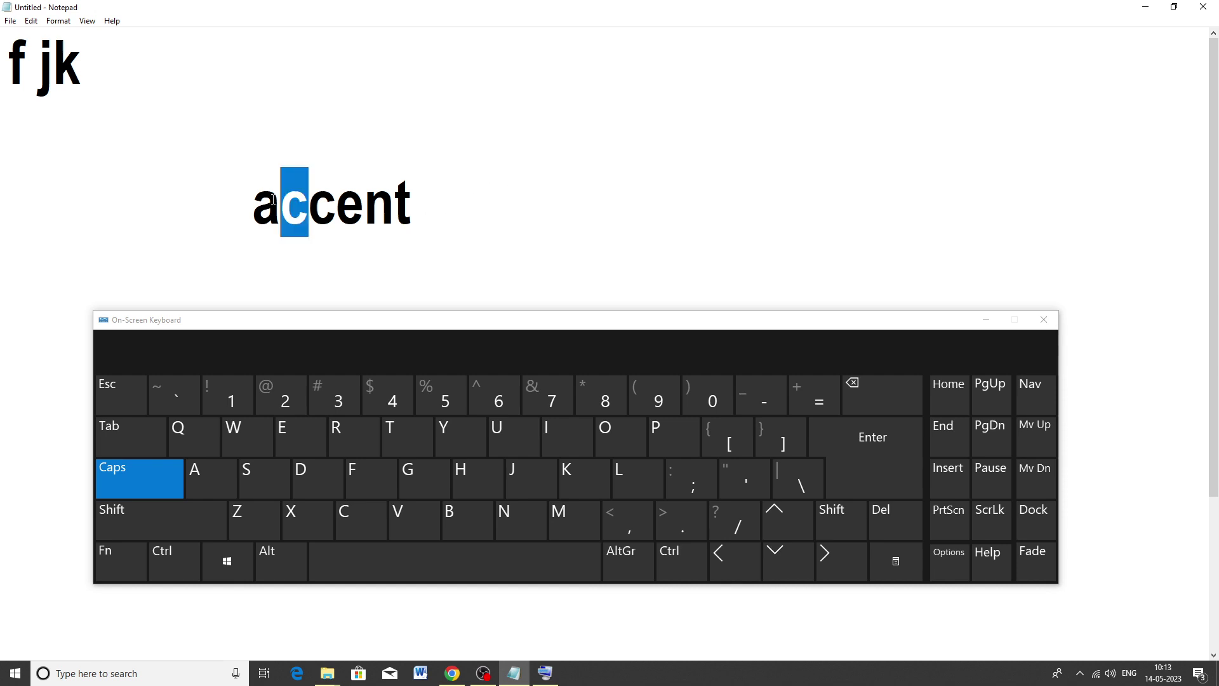
drag(465, 209, 254, 209)
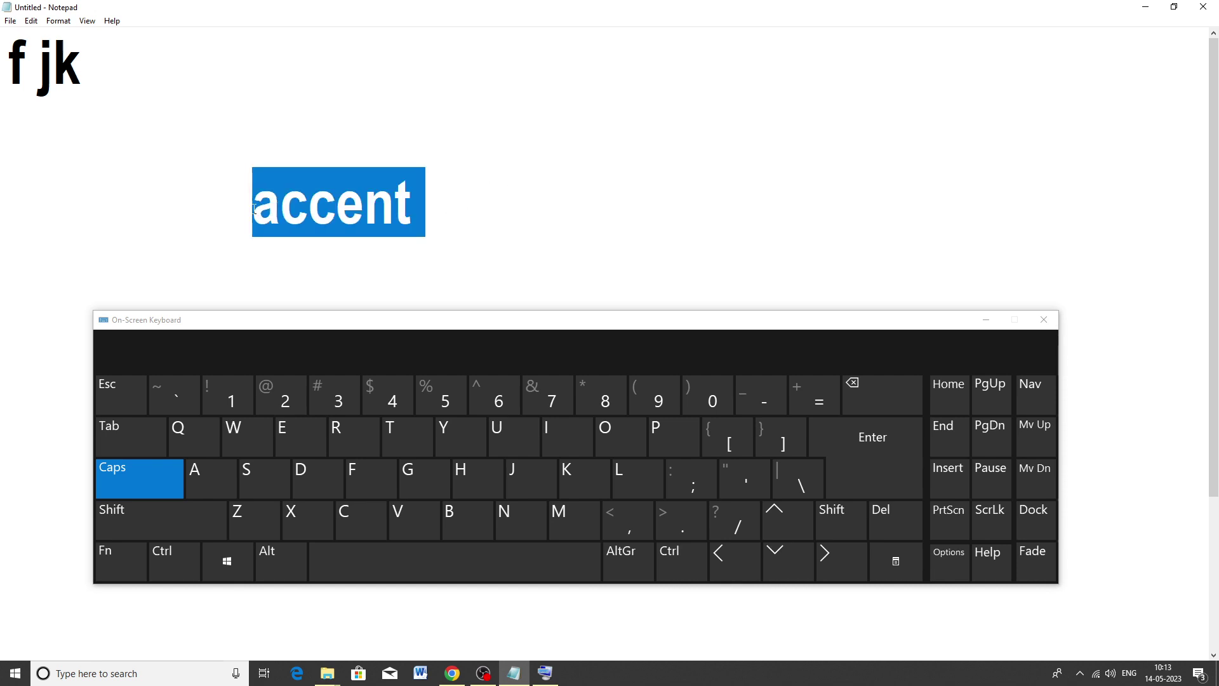
text(ACCENT C)
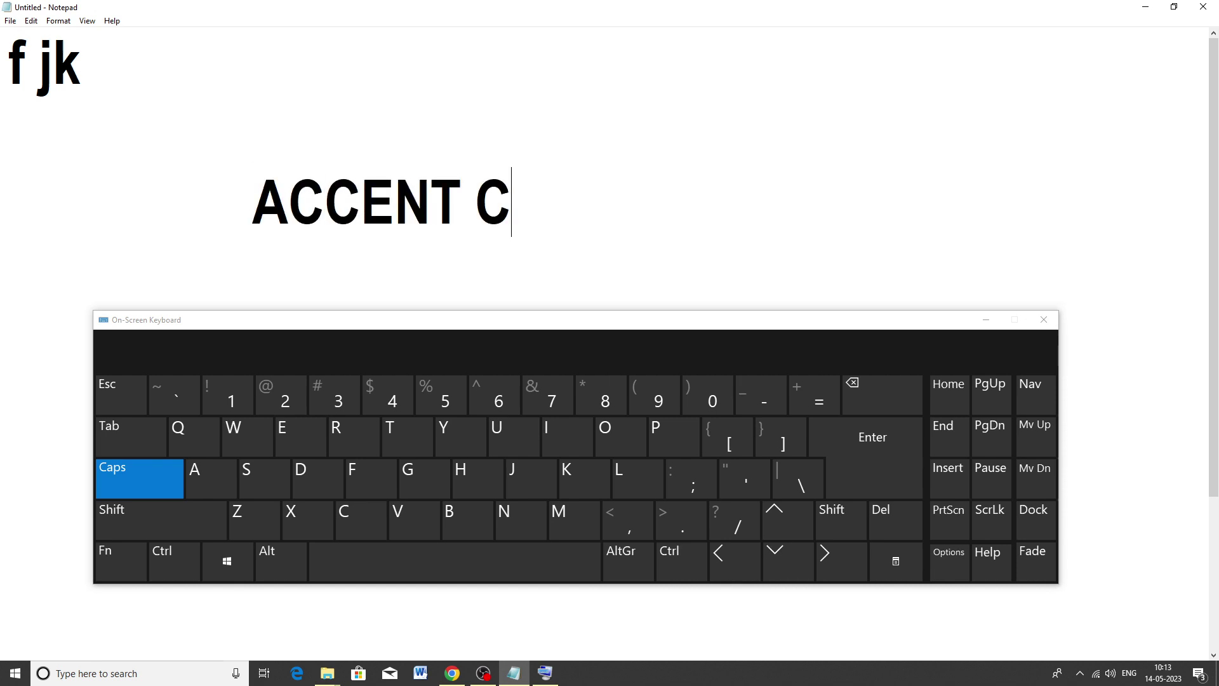
text(LASSE)
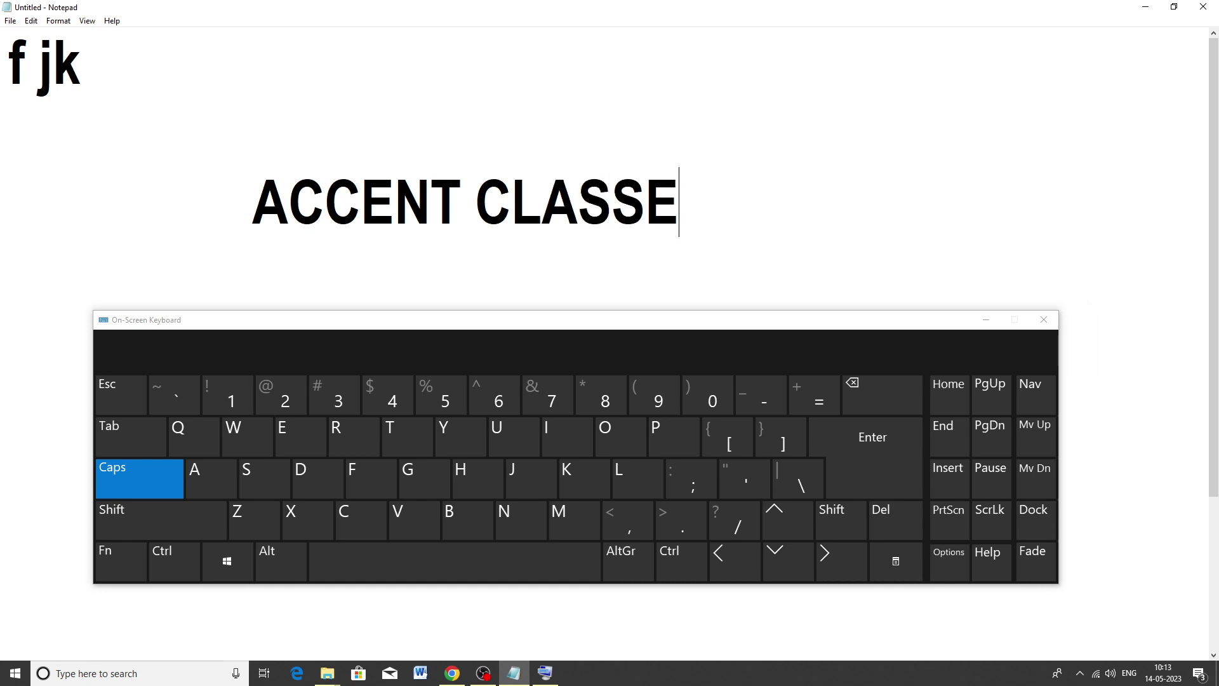
text(S)
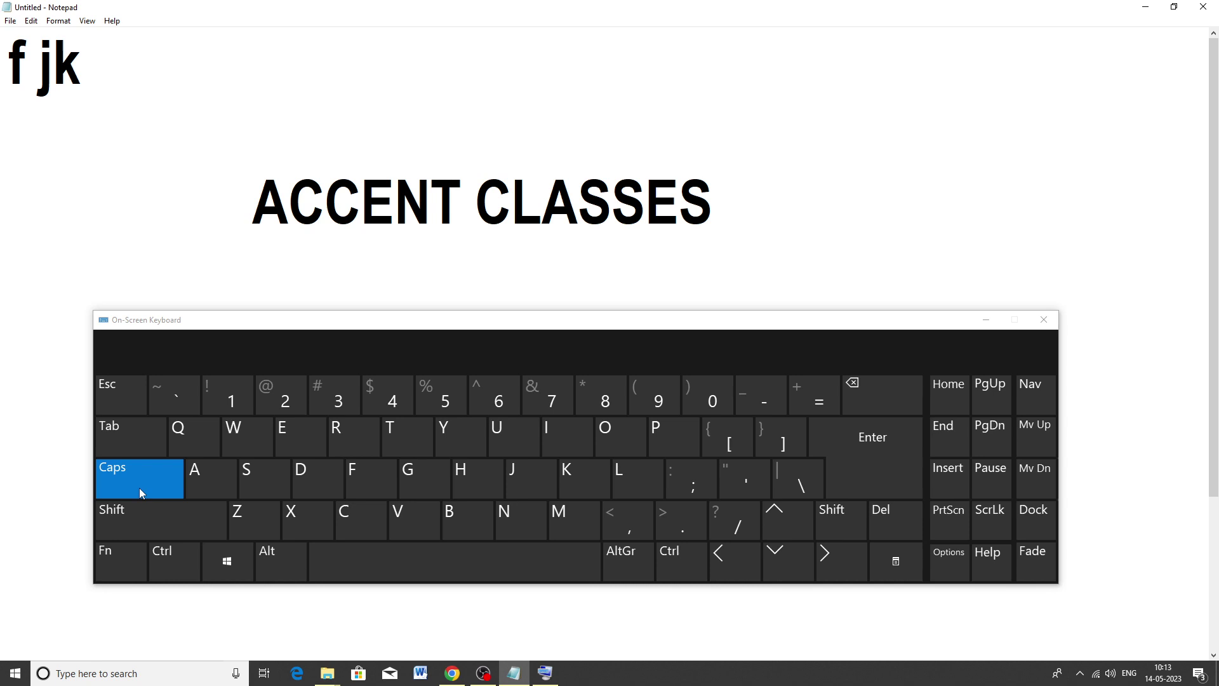
Add a line break after "ACCENT CLASSES" and turn Caps Lock off.
key(Return)
click(140, 492)
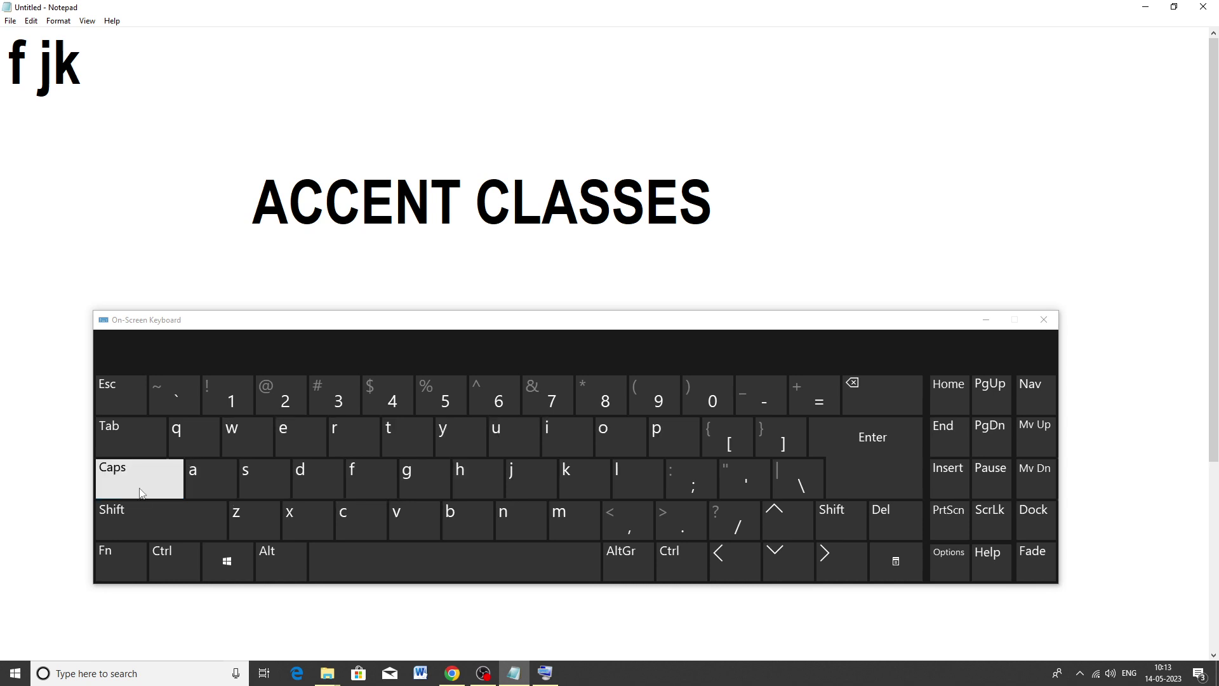